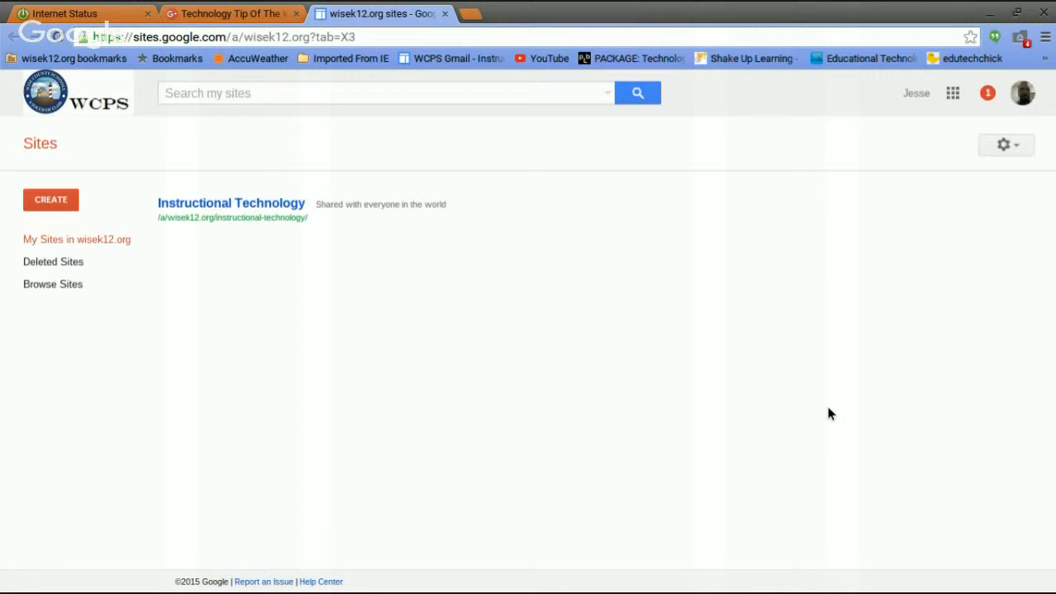
Create a site from the blank template with the Ember theme, named with the owner's surname followed by "Sample".
{"action": "left_click", "coordinate": [45, 199]}
{"action": "left_click", "coordinate": [36, 199]}
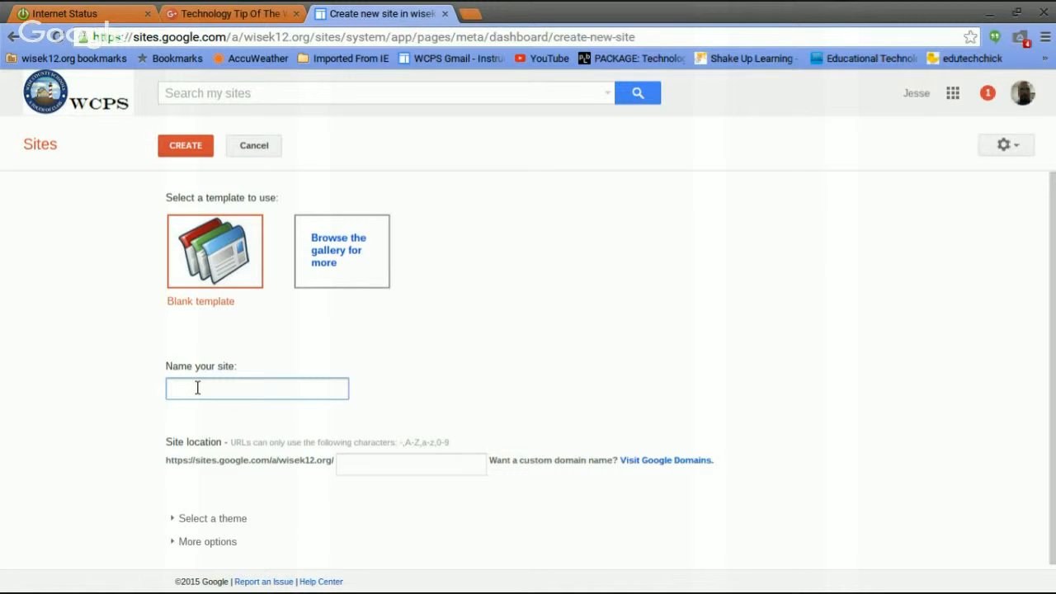
{"action": "type", "text": "Roberts Sample"}
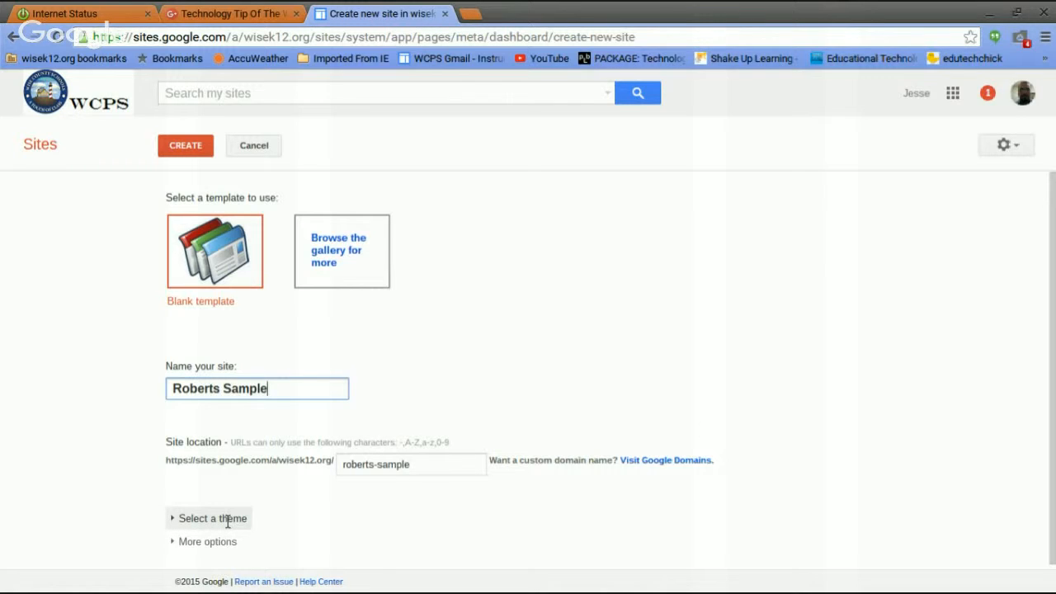
{"action": "left_click", "coordinate": [186, 518]}
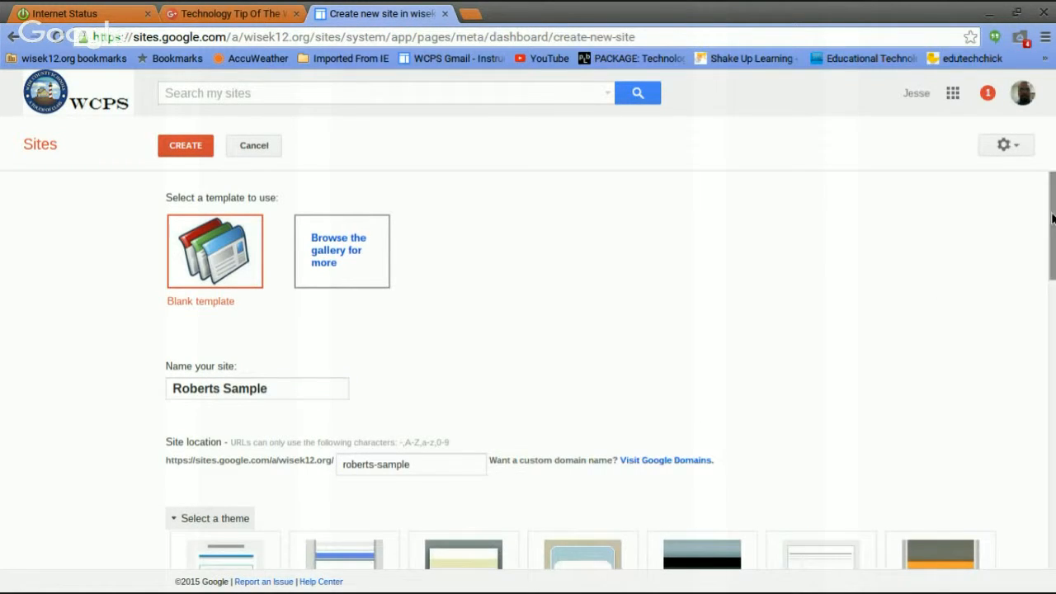
{"action": "left_click_drag", "start_coordinate": [1053, 219], "coordinate": [1054, 307]}
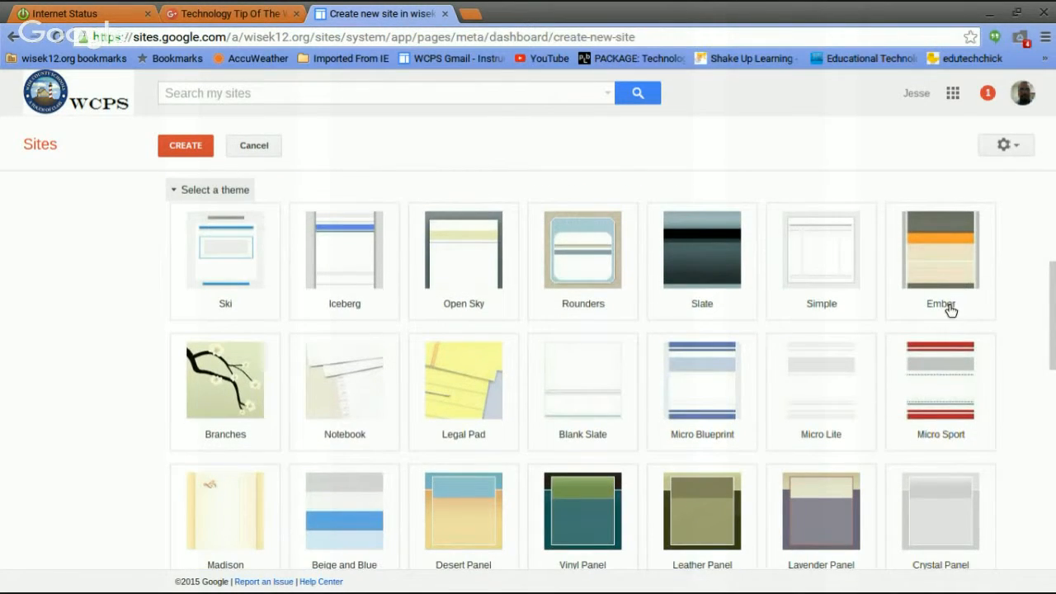
{"action": "left_click", "coordinate": [948, 258]}
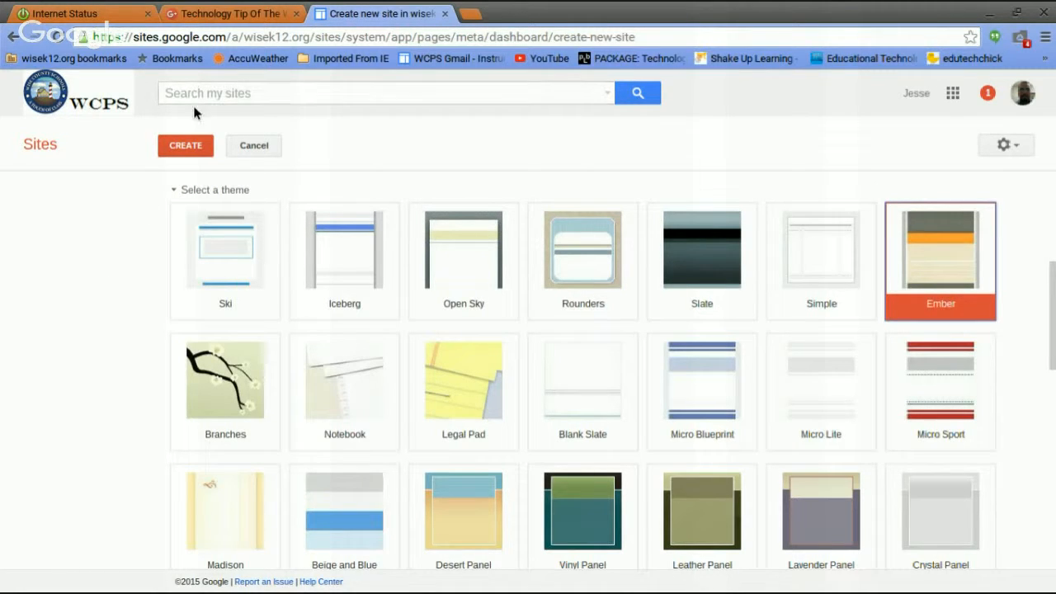
{"action": "left_click", "coordinate": [186, 146]}
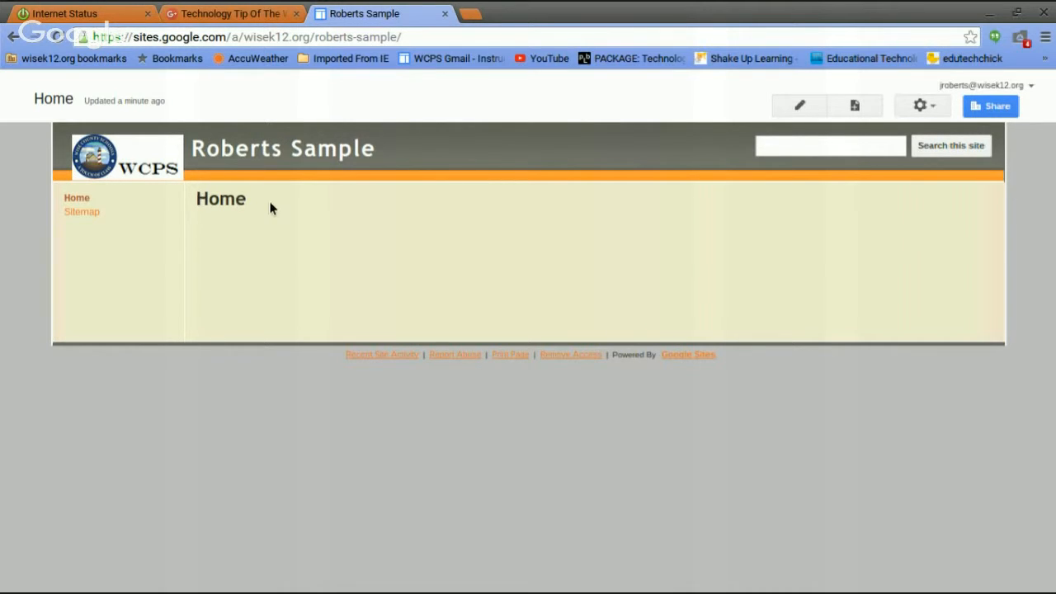
Create a top-level page named Syllabus using the Web Page template.
{"action": "left_click", "coordinate": [858, 106]}
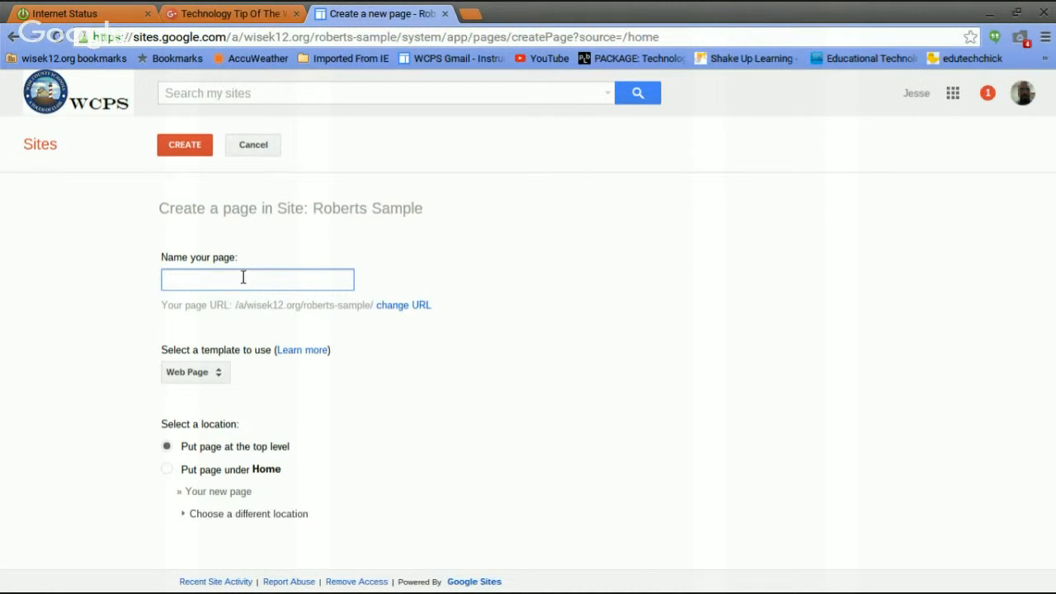
{"action": "type", "text": "Sy"}
{"action": "key", "text": "Return"}
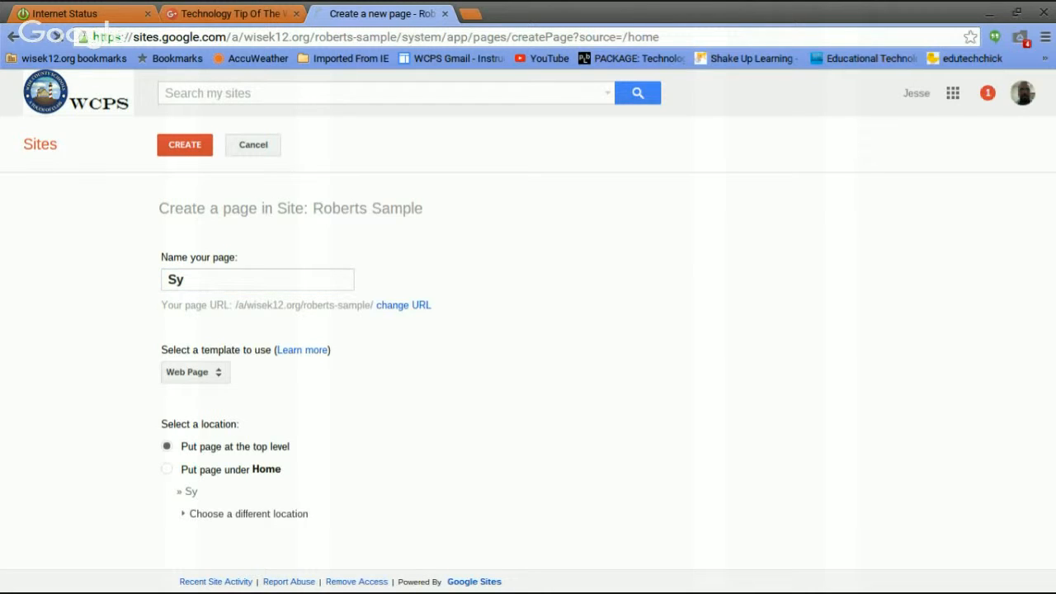
{"action": "left_click", "coordinate": [214, 283]}
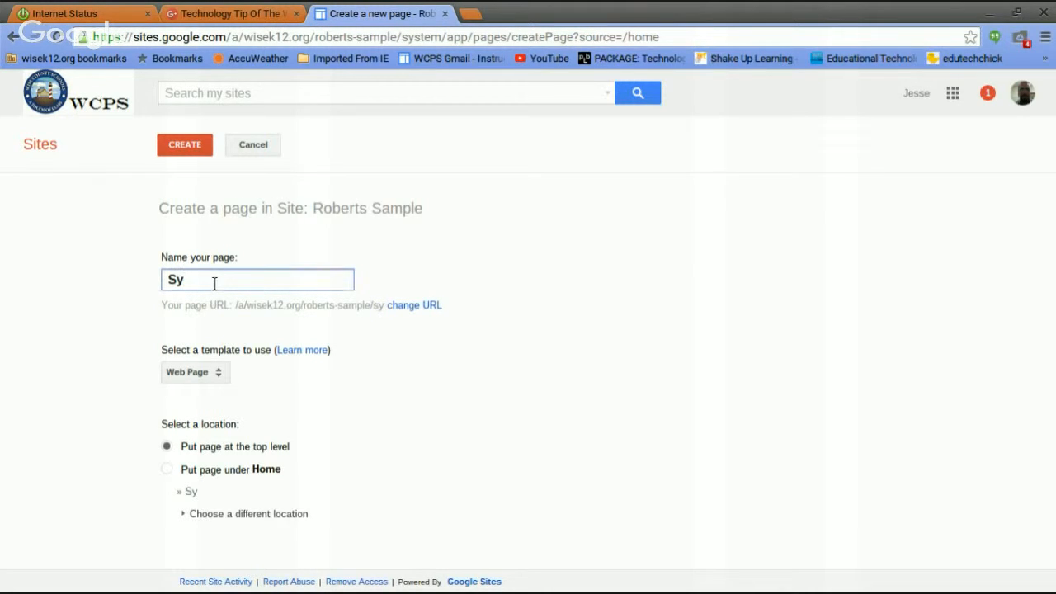
{"action": "type", "text": "llabus"}
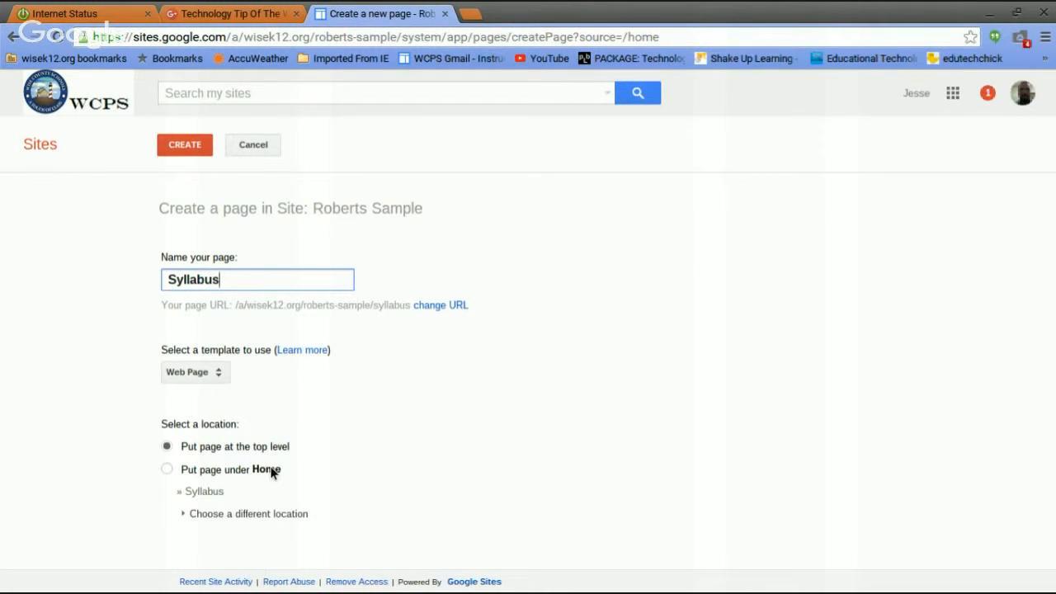
{"action": "left_click", "coordinate": [184, 136]}
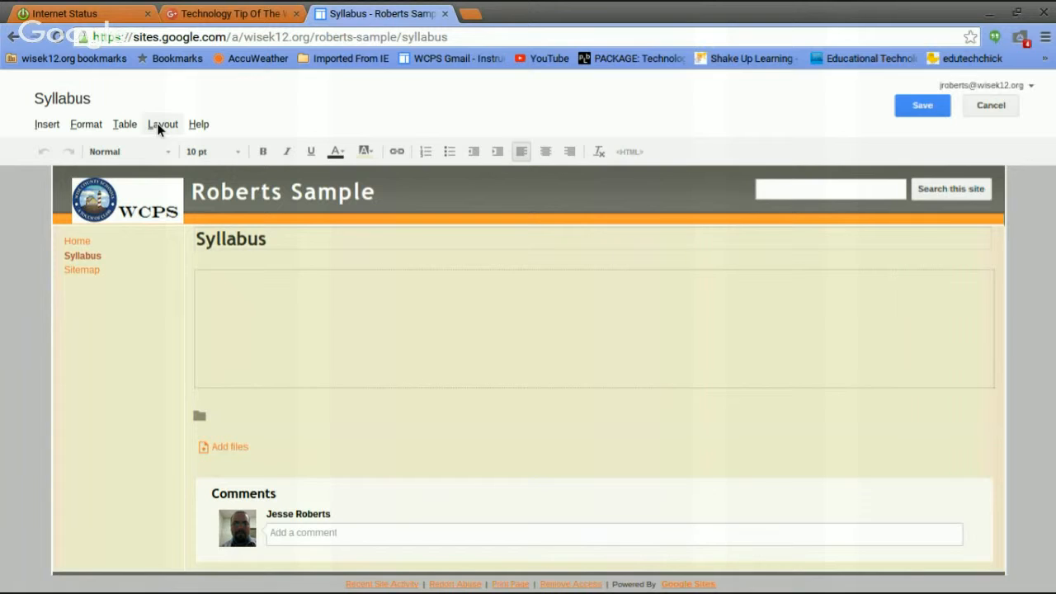
Return to the Home page and create a top-level page named Assignments with the File Cabinet template.
{"action": "left_click", "coordinate": [79, 242]}
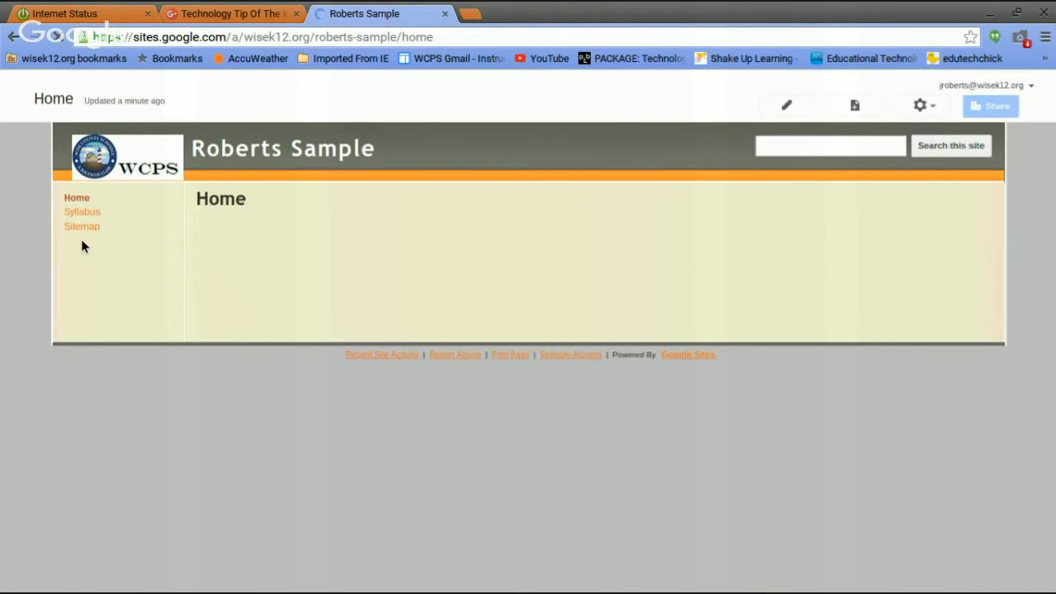
{"action": "left_click", "coordinate": [854, 107]}
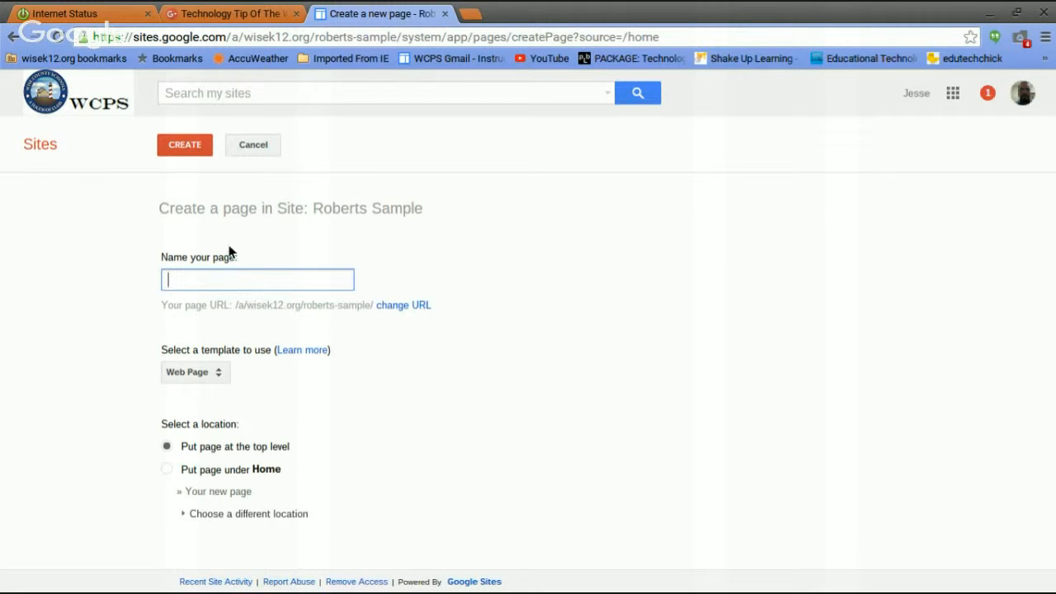
{"action": "type", "text": "Assign"}
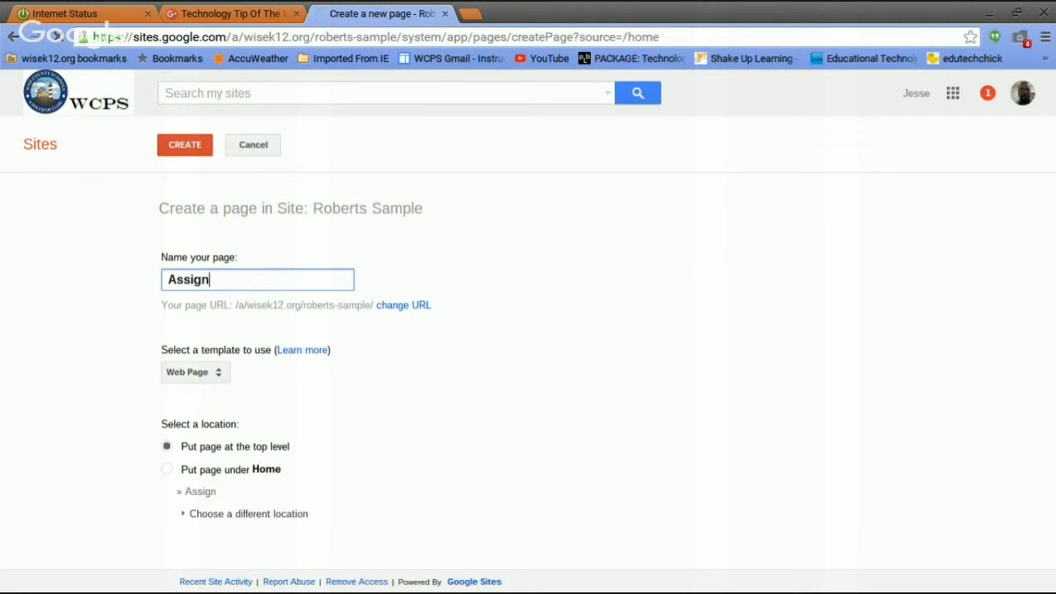
{"action": "type", "text": "ments"}
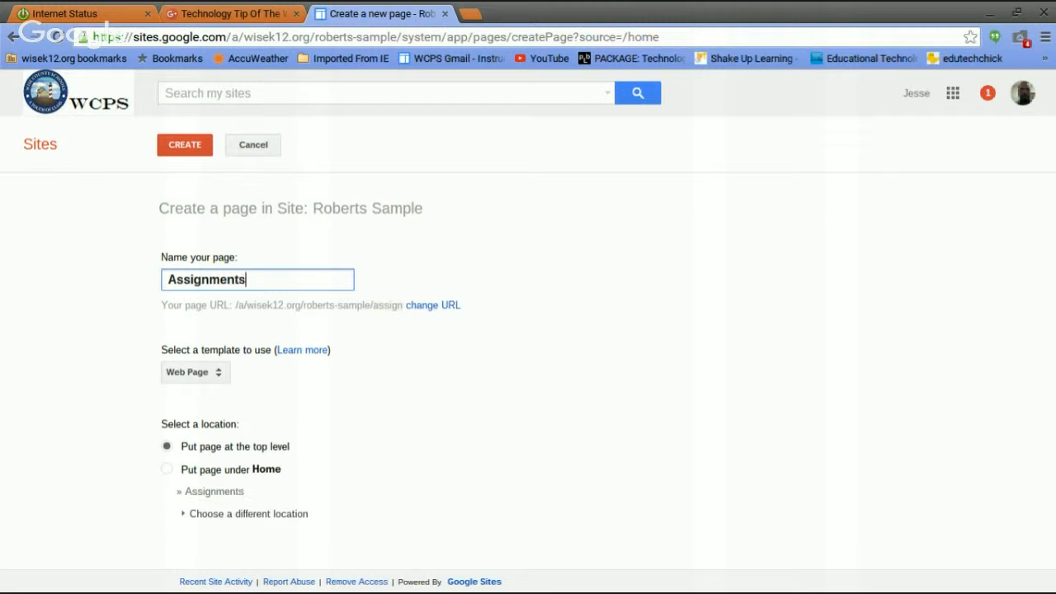
{"action": "left_click", "coordinate": [219, 375]}
{"action": "left_click", "coordinate": [212, 418]}
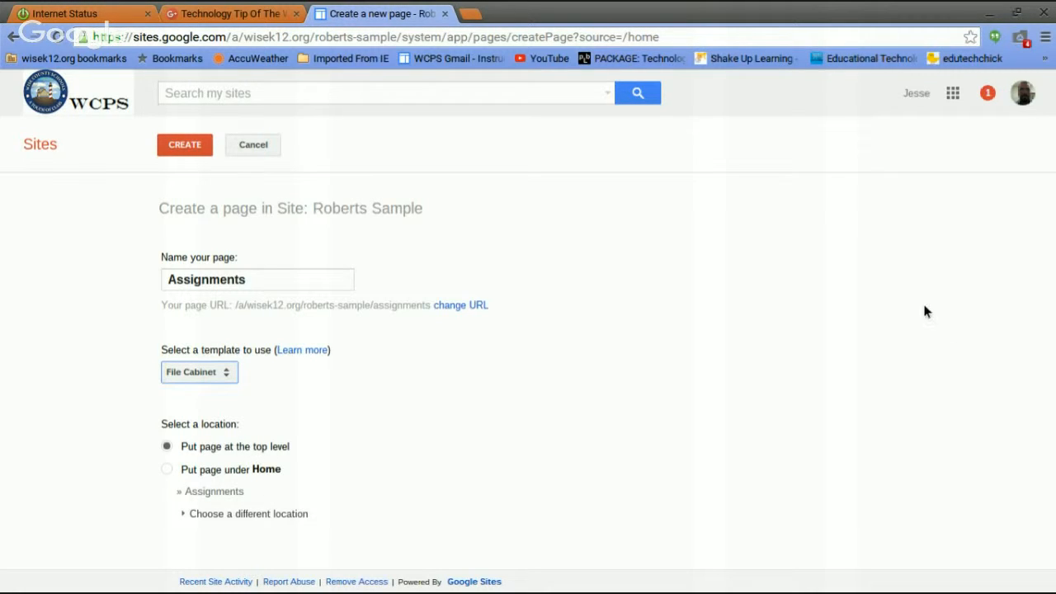
{"action": "left_click", "coordinate": [189, 144]}
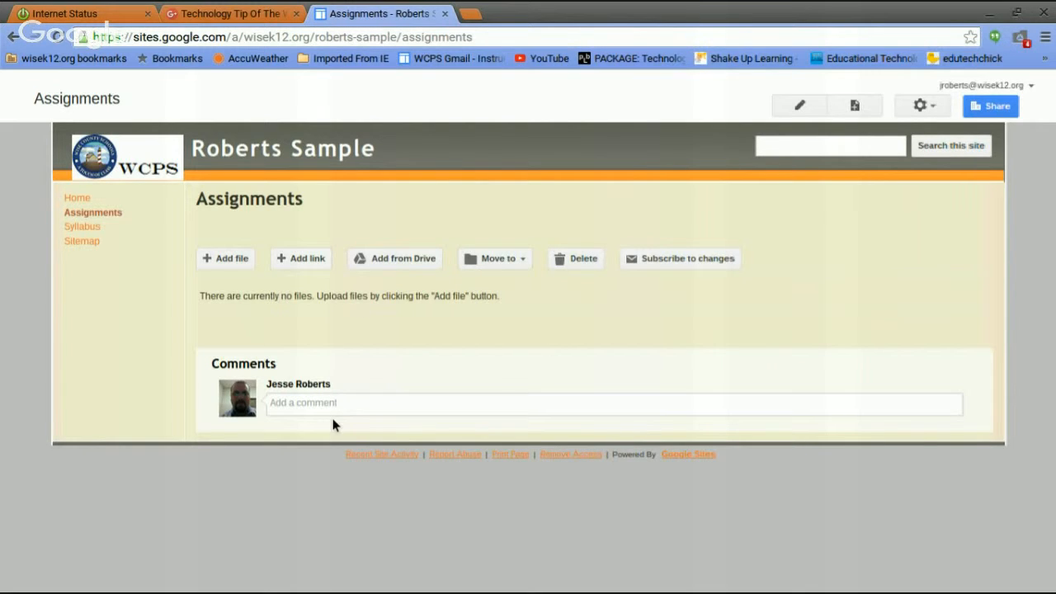
Add the Google Apps Hacks presentation from Google Drive to the Assignments page.
{"action": "left_click", "coordinate": [411, 265]}
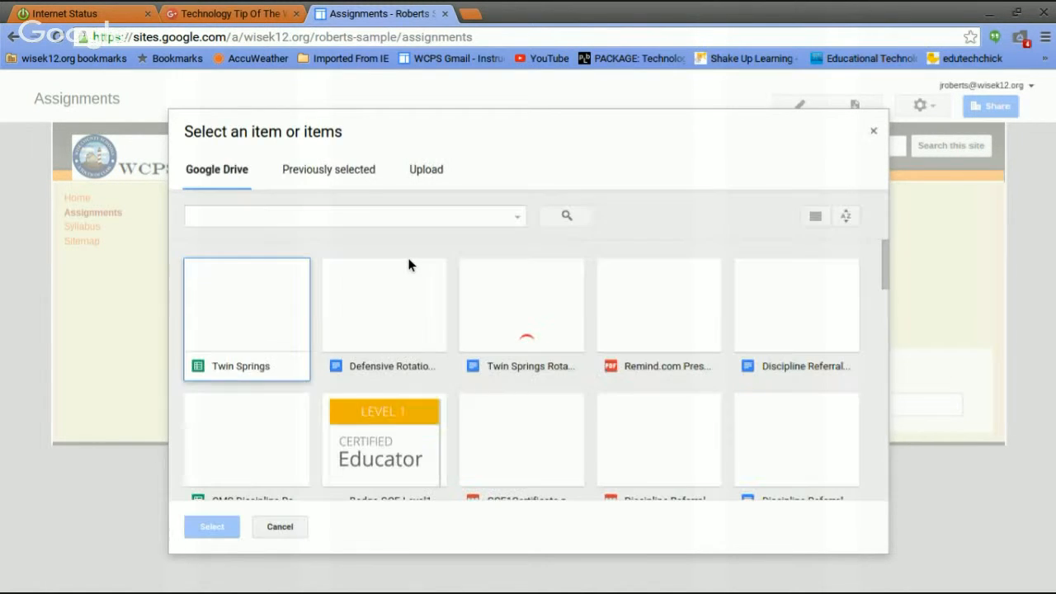
{"action": "left_click_drag", "start_coordinate": [883, 256], "coordinate": [885, 488]}
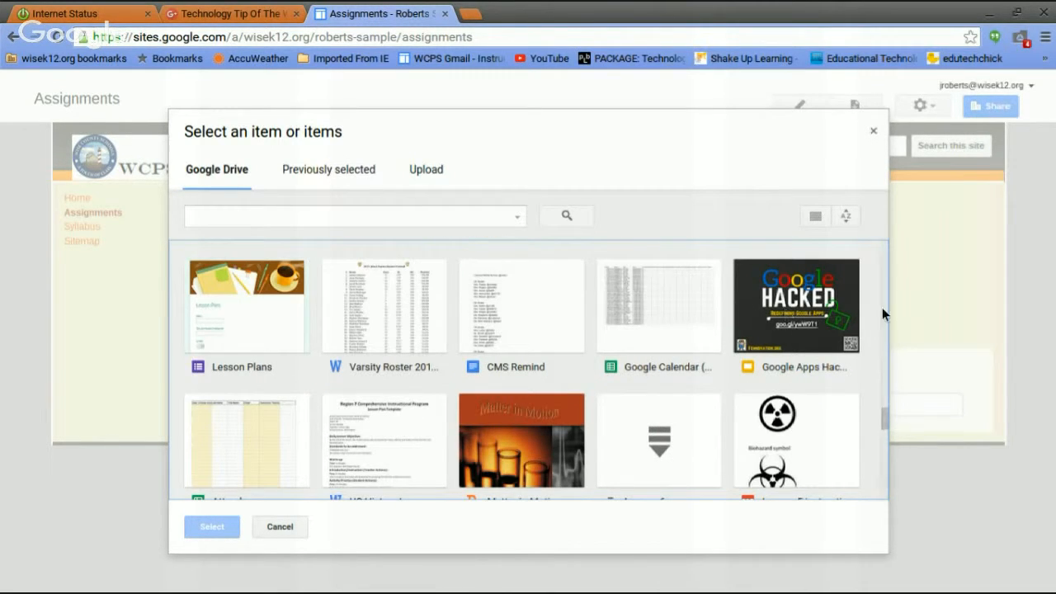
{"action": "double_click", "coordinate": [770, 304]}
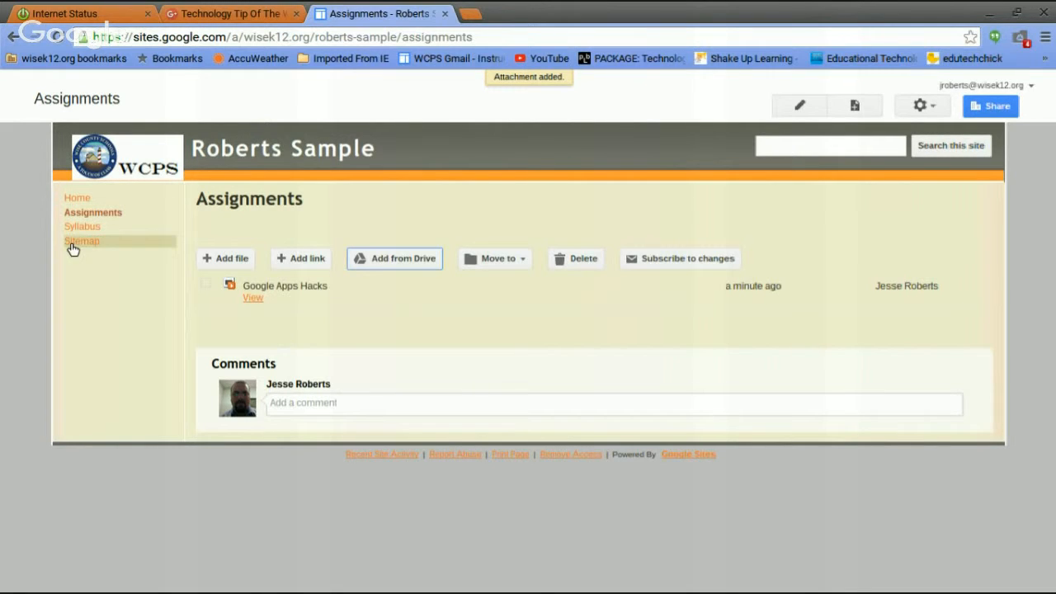
Open the site's Sharing and Permissions settings from the Home page and view the page-level permissions option without turning it on.
{"action": "left_click", "coordinate": [79, 197]}
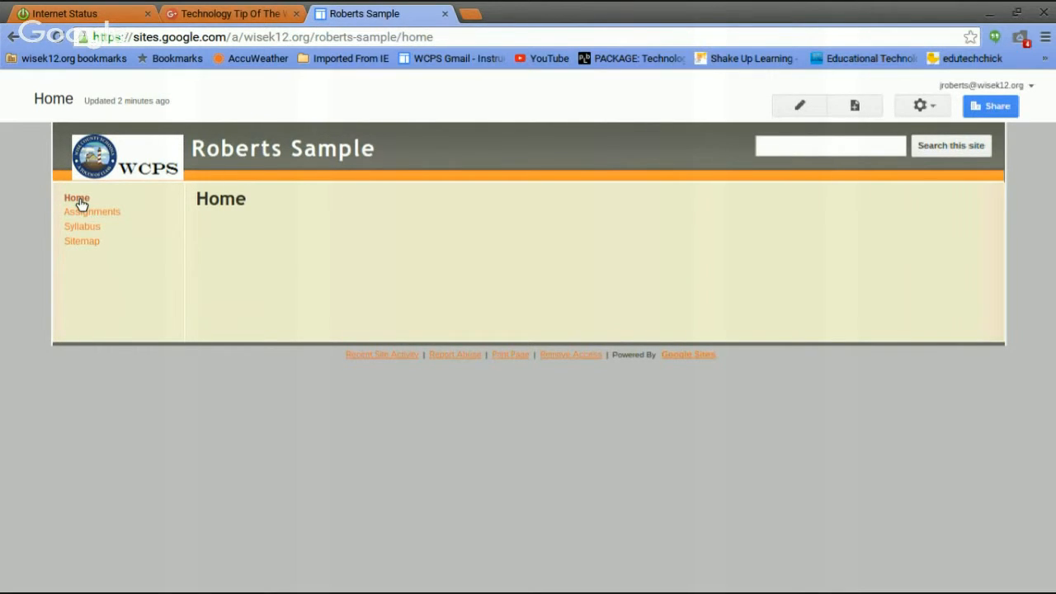
{"action": "left_click", "coordinate": [935, 108]}
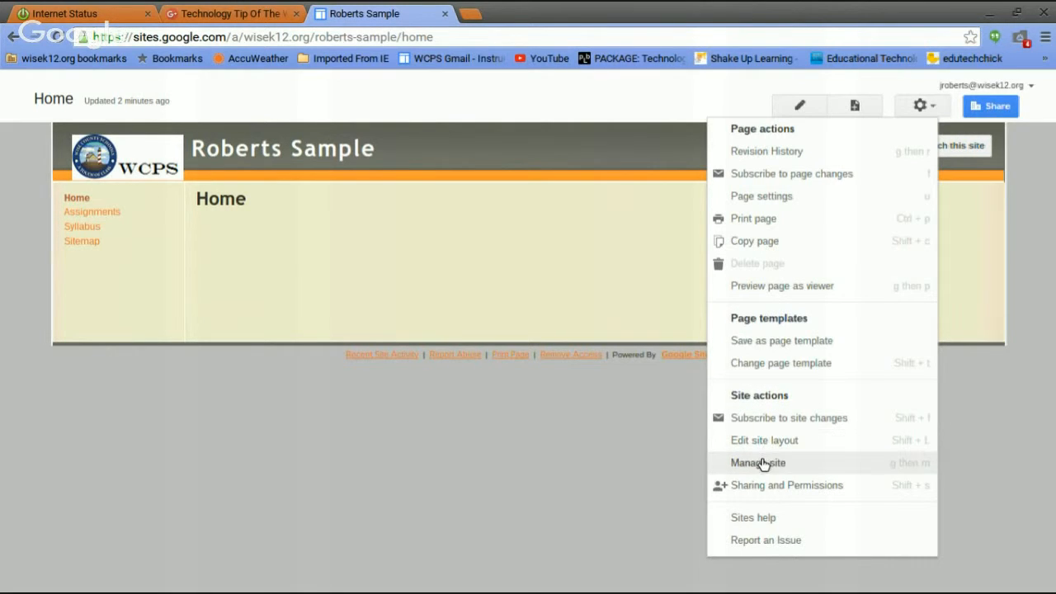
{"action": "left_click", "coordinate": [772, 486]}
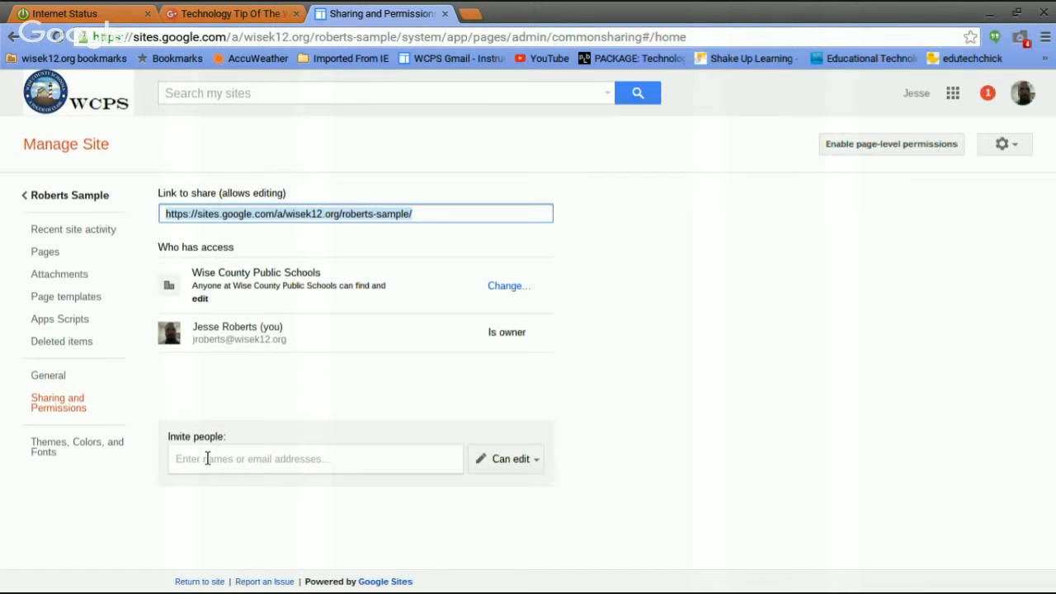
{"action": "left_click", "coordinate": [1016, 141]}
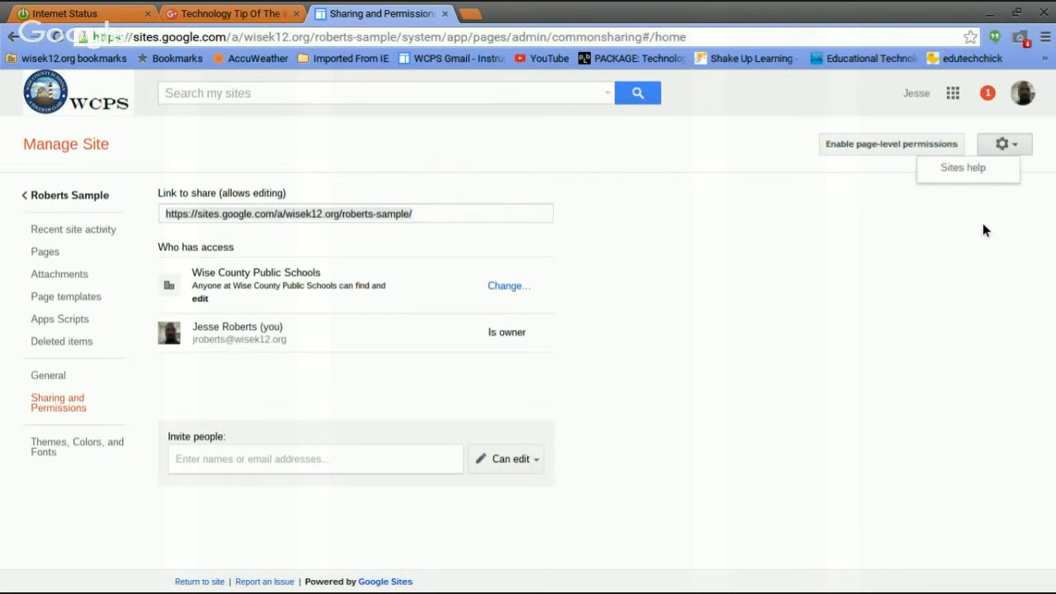
{"action": "left_click", "coordinate": [918, 148]}
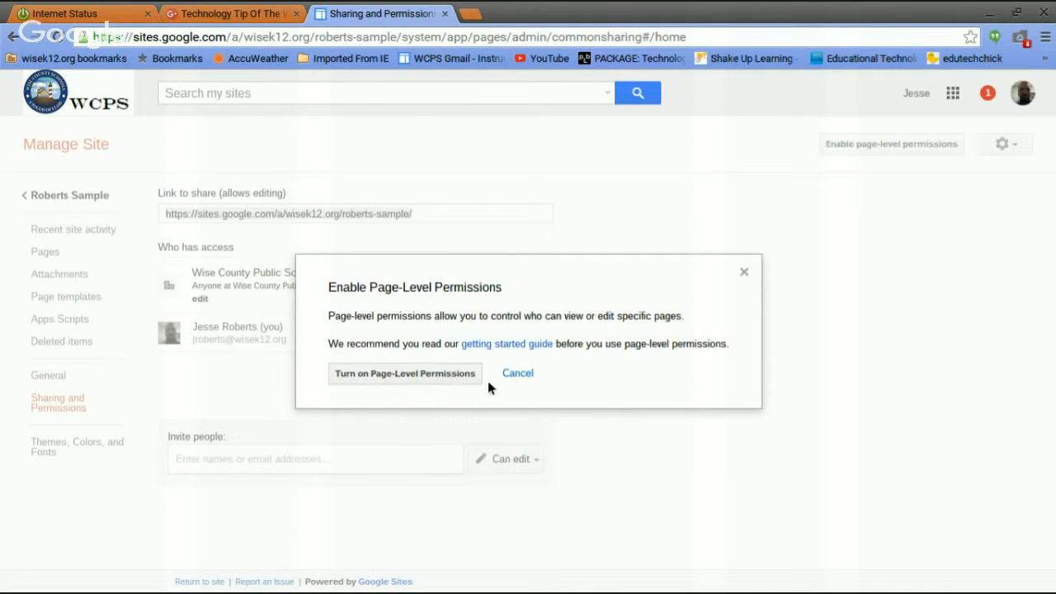
{"action": "left_click", "coordinate": [520, 374]}
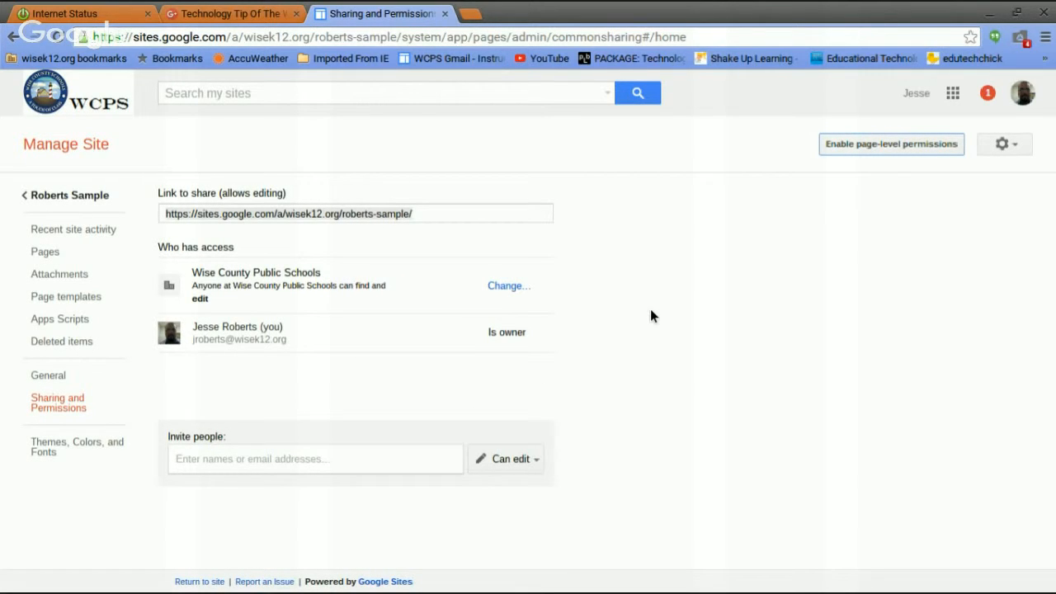
View the site's page hierarchy under site management and return to the site's Home page.
{"action": "left_click", "coordinate": [41, 254]}
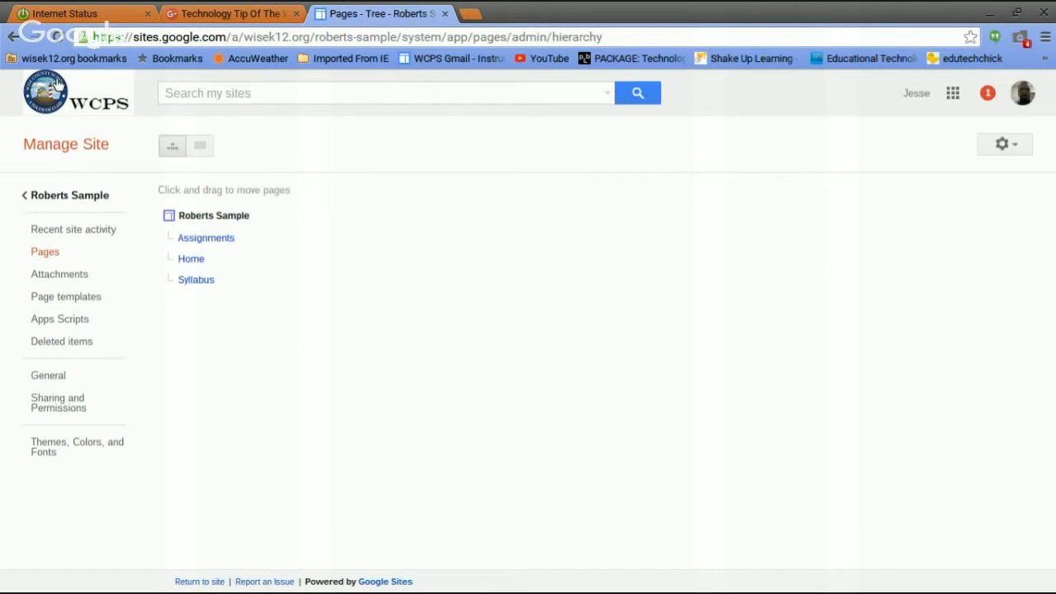
{"action": "left_click", "coordinate": [13, 38]}
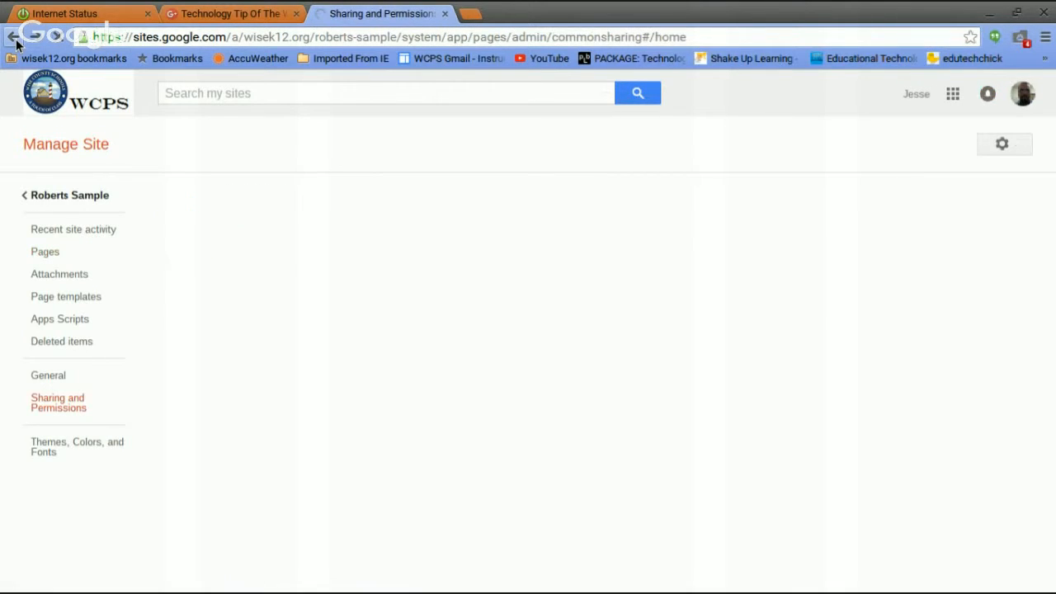
{"action": "left_click", "coordinate": [13, 37]}
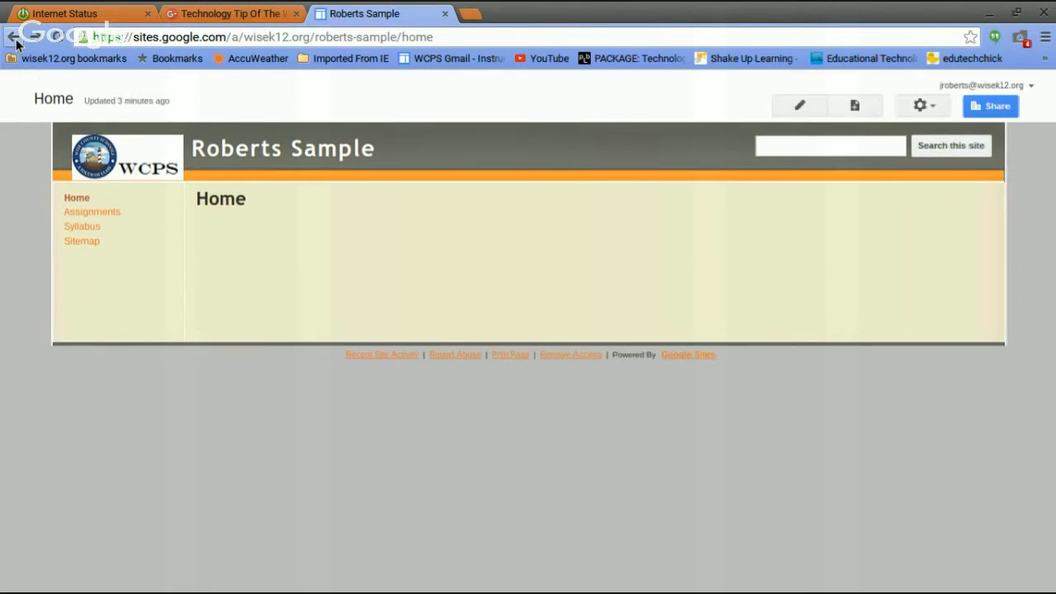
{"action": "left_click", "coordinate": [13, 37]}
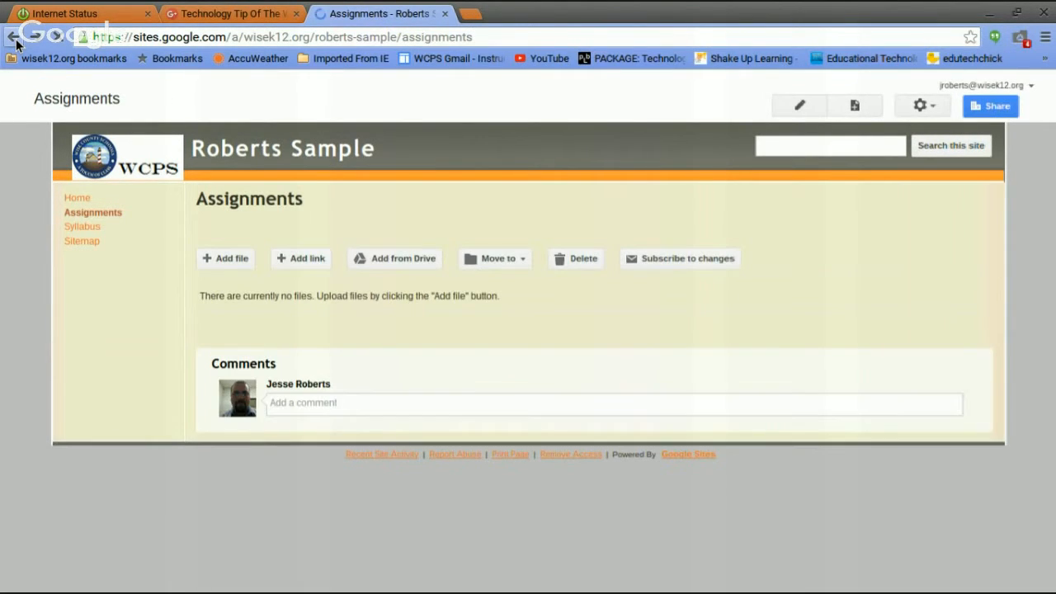
{"action": "left_click", "coordinate": [79, 200]}
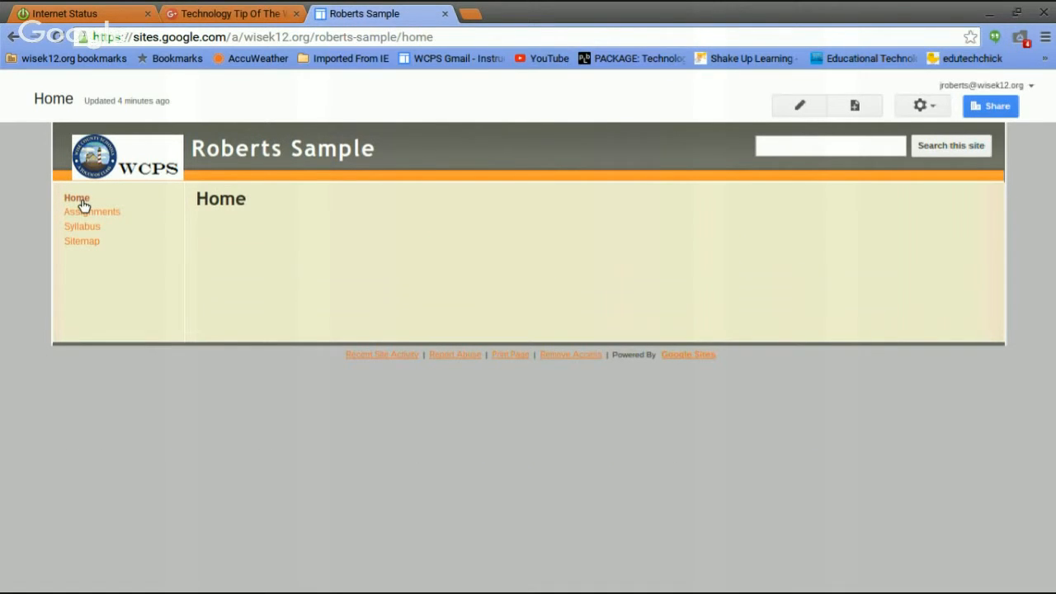
Review the site's share link and access settings, and go back to the page-creation form.
{"action": "left_click", "coordinate": [993, 105]}
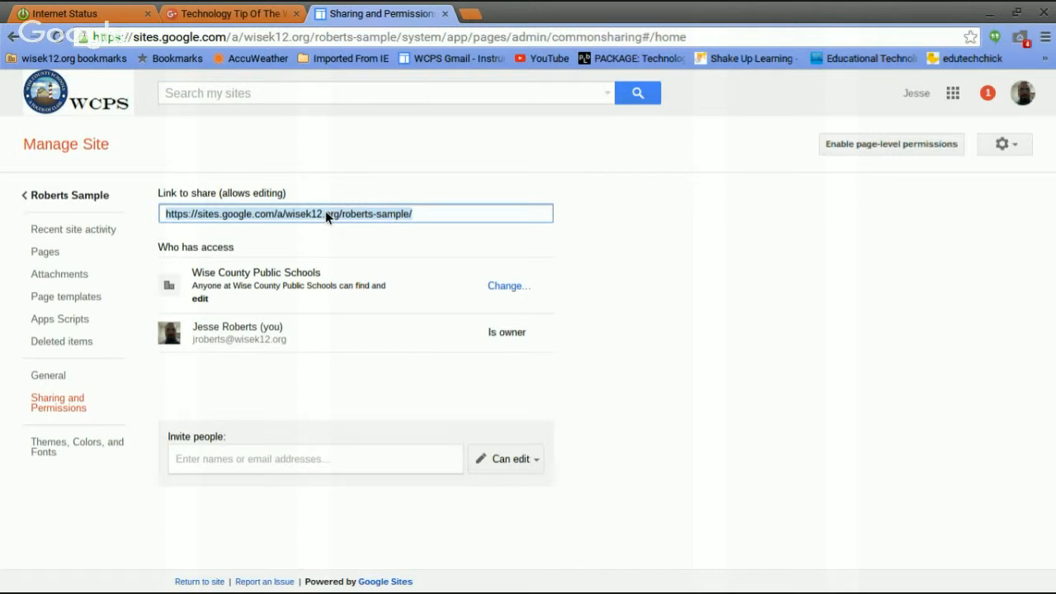
{"action": "left_click", "coordinate": [12, 38]}
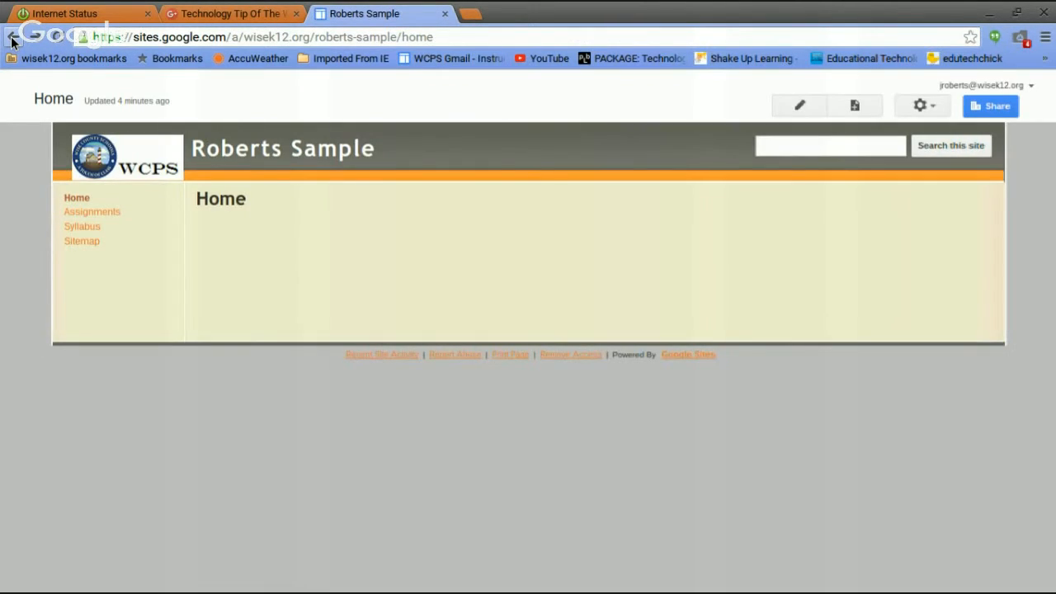
{"action": "left_click", "coordinate": [13, 38]}
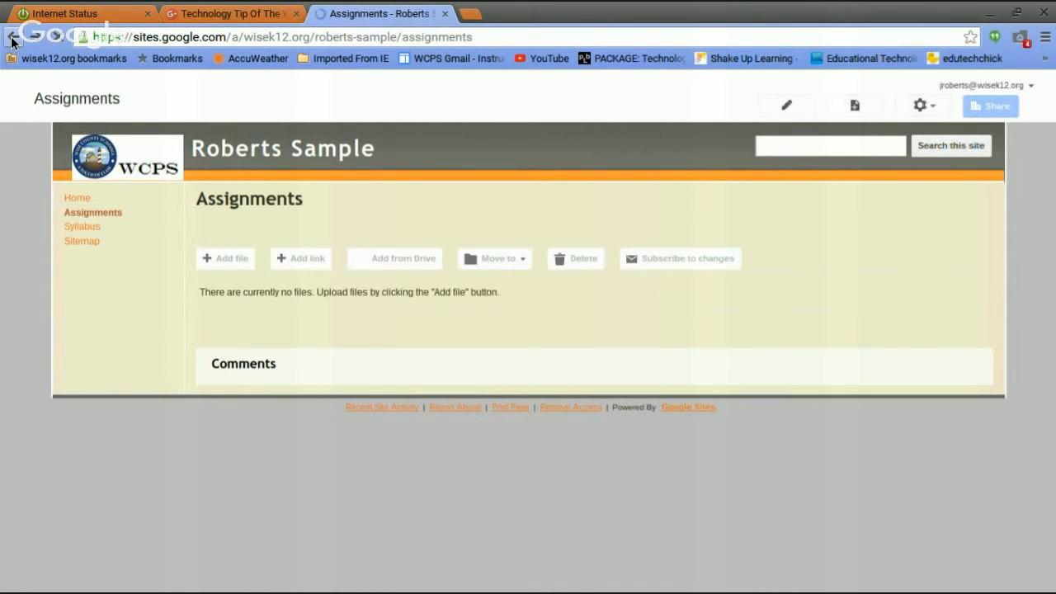
{"action": "left_click", "coordinate": [13, 38]}
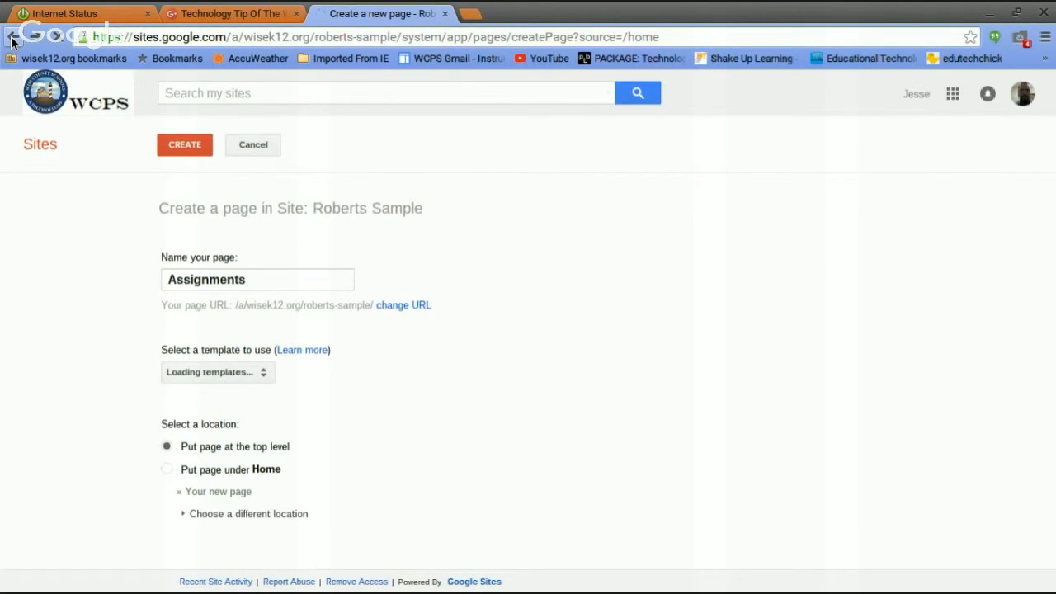
Go back out of the sample site's pages and open the list of own sites in Google Sites.
{"action": "left_click", "coordinate": [13, 39]}
{"action": "left_click", "coordinate": [12, 40]}
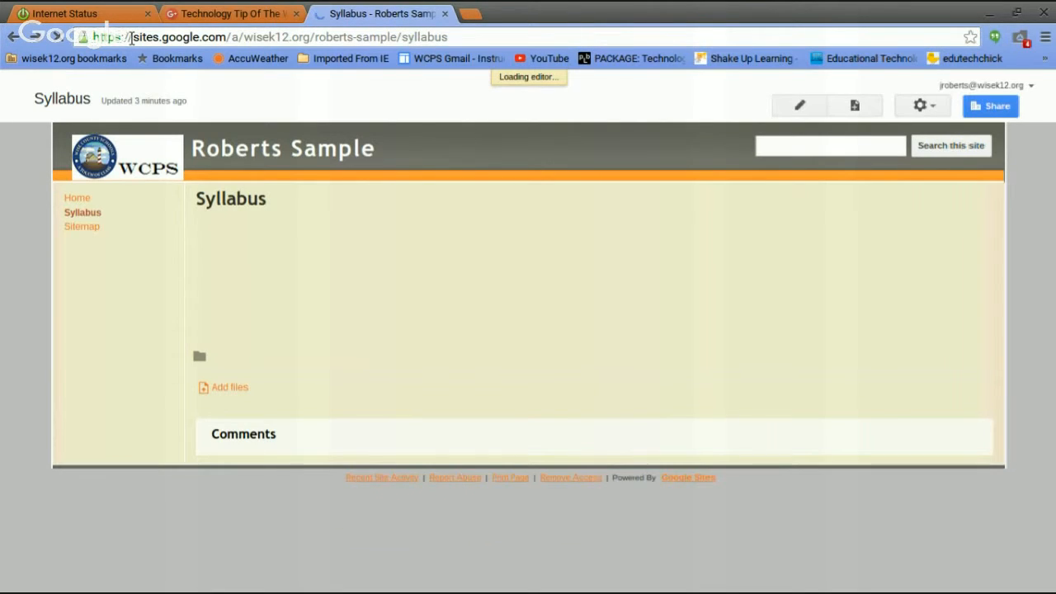
{"action": "left_click", "coordinate": [42, 37]}
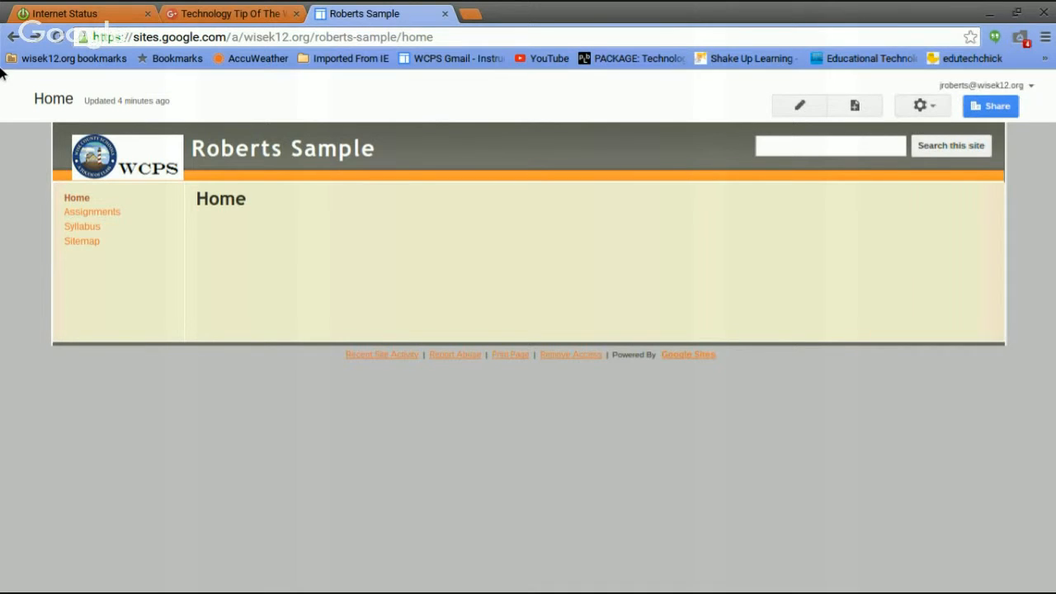
{"action": "left_click", "coordinate": [14, 37]}
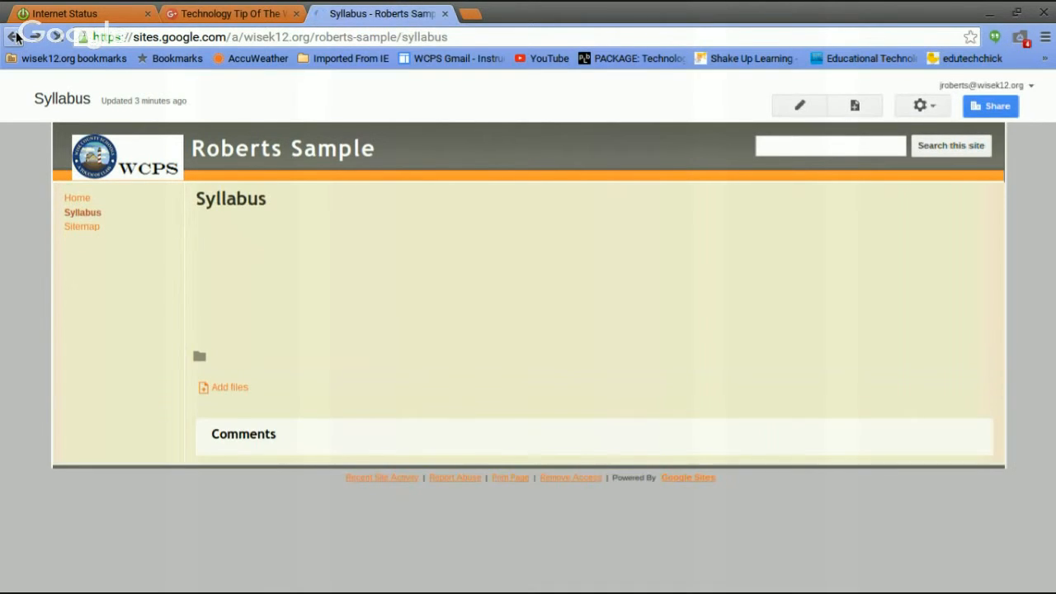
{"action": "left_click", "coordinate": [15, 37]}
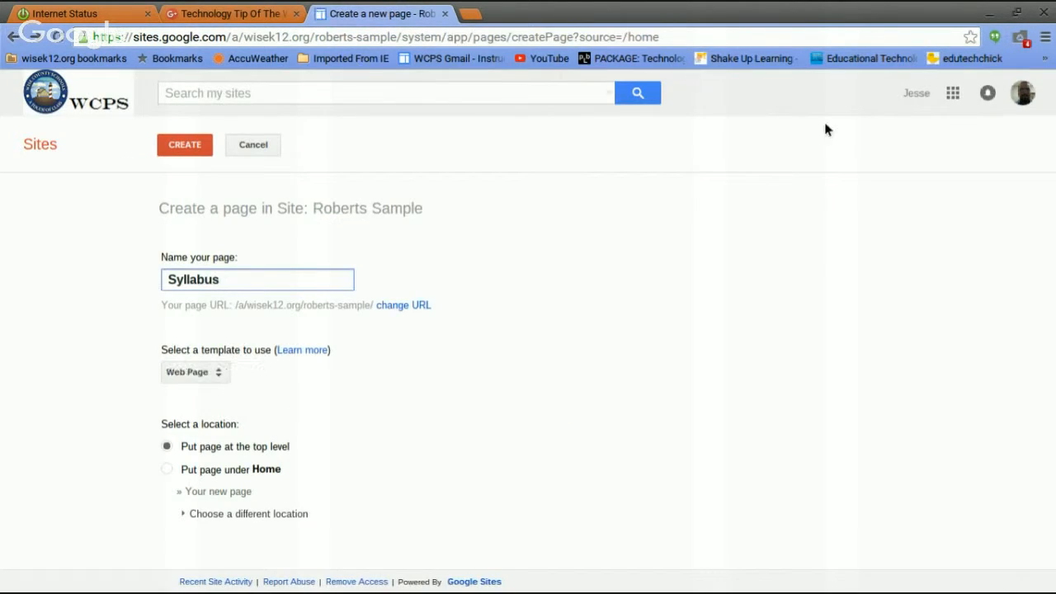
{"action": "left_click", "coordinate": [953, 93]}
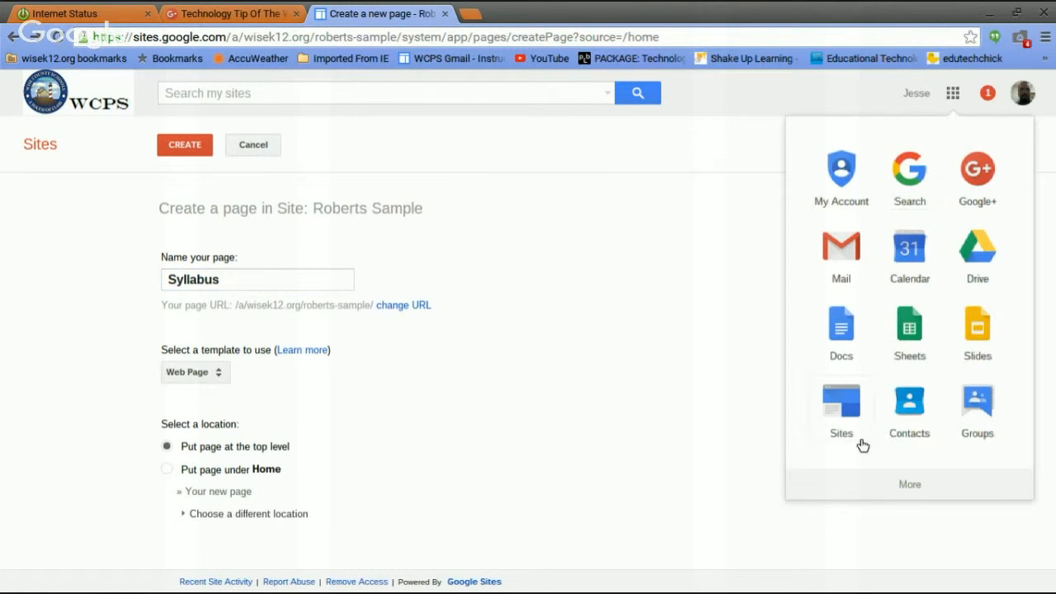
{"action": "left_click", "coordinate": [841, 408]}
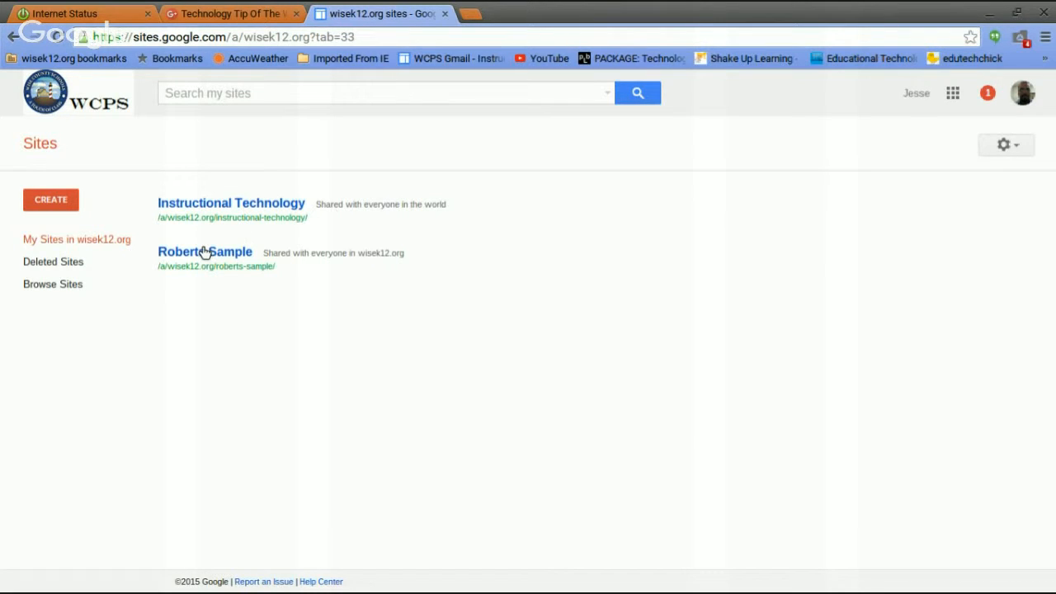
Start a new site and name it with the teacher's surname followed by "Sample 2".
{"action": "left_click", "coordinate": [51, 202]}
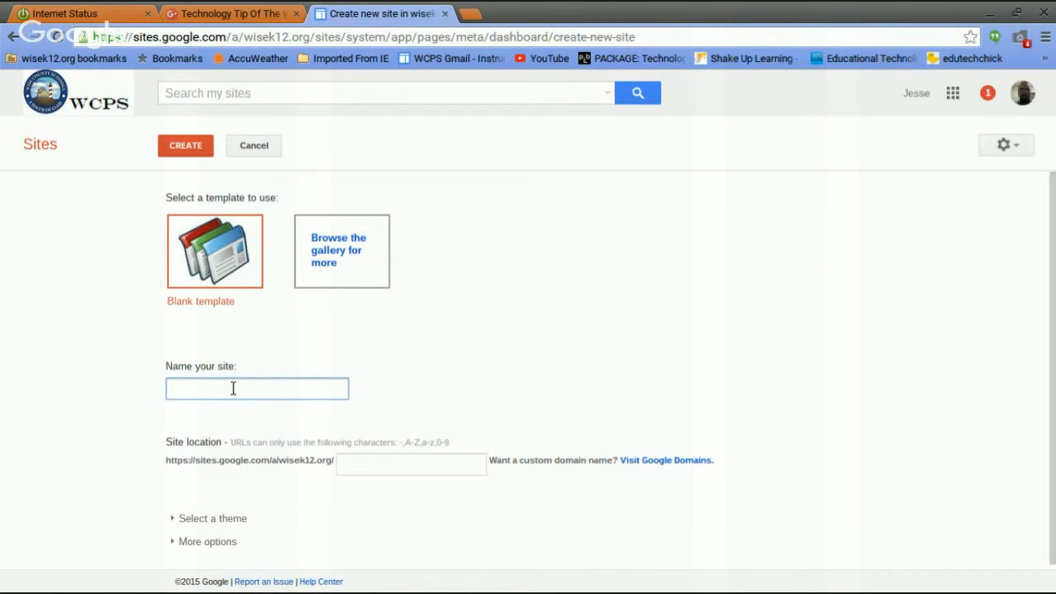
{"action": "type", "text": "Roberts"}
{"action": "left_click", "coordinate": [230, 496]}
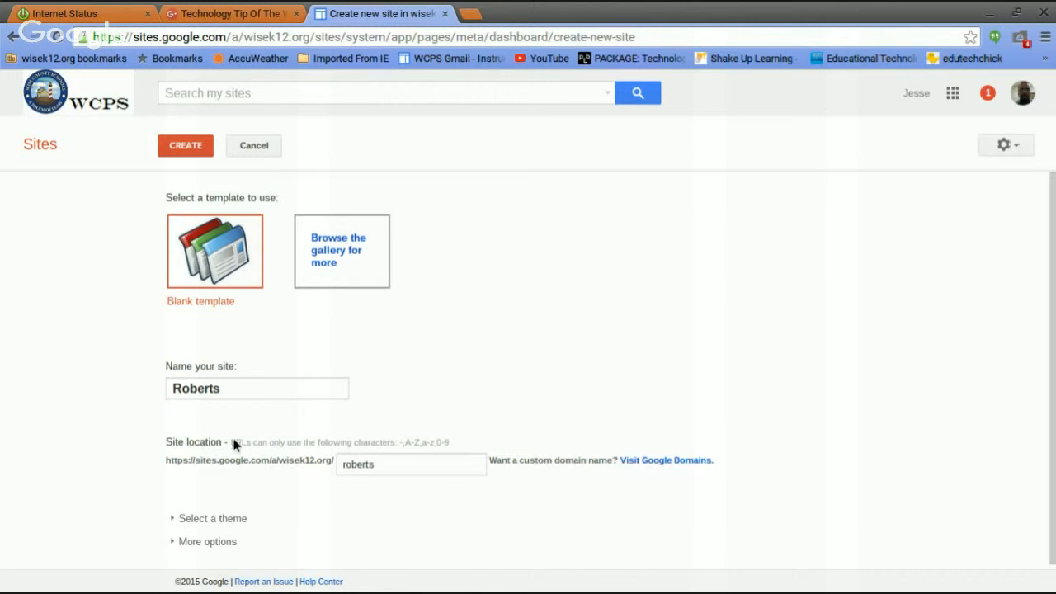
{"action": "left_click", "coordinate": [243, 391]}
{"action": "type", "text": "Samp"}
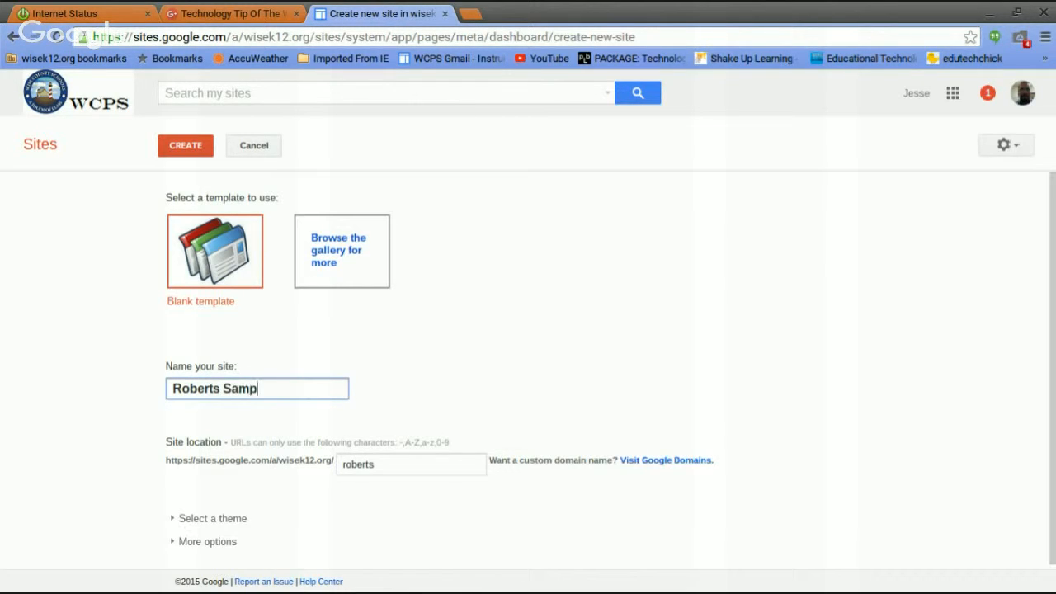
{"action": "type", "text": "le 2"}
Choose the Classroom site template from the public Schools & education gallery and create the site.
{"action": "left_click", "coordinate": [339, 257]}
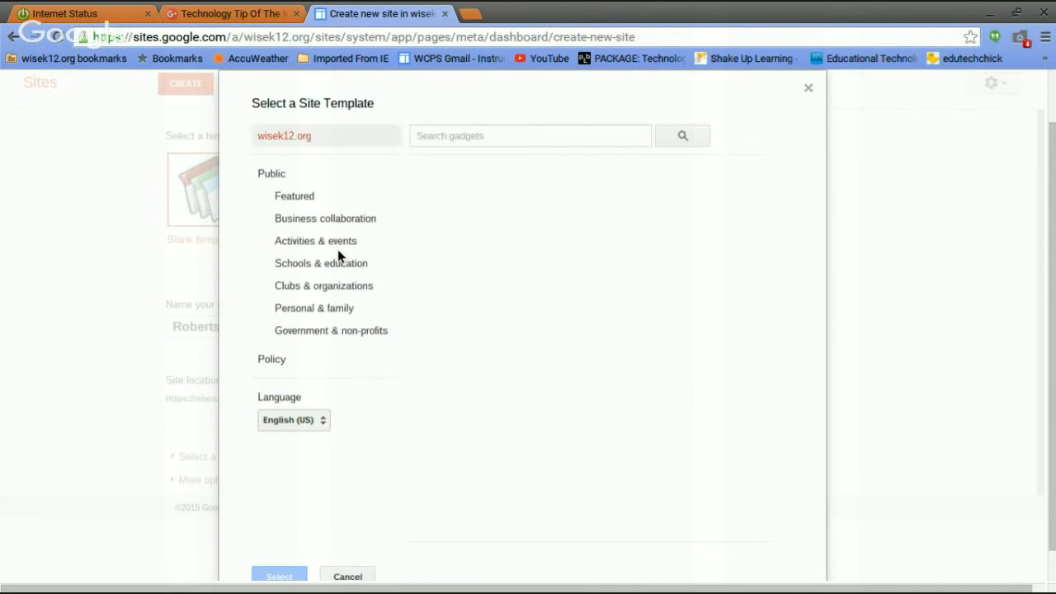
{"action": "left_click", "coordinate": [309, 264]}
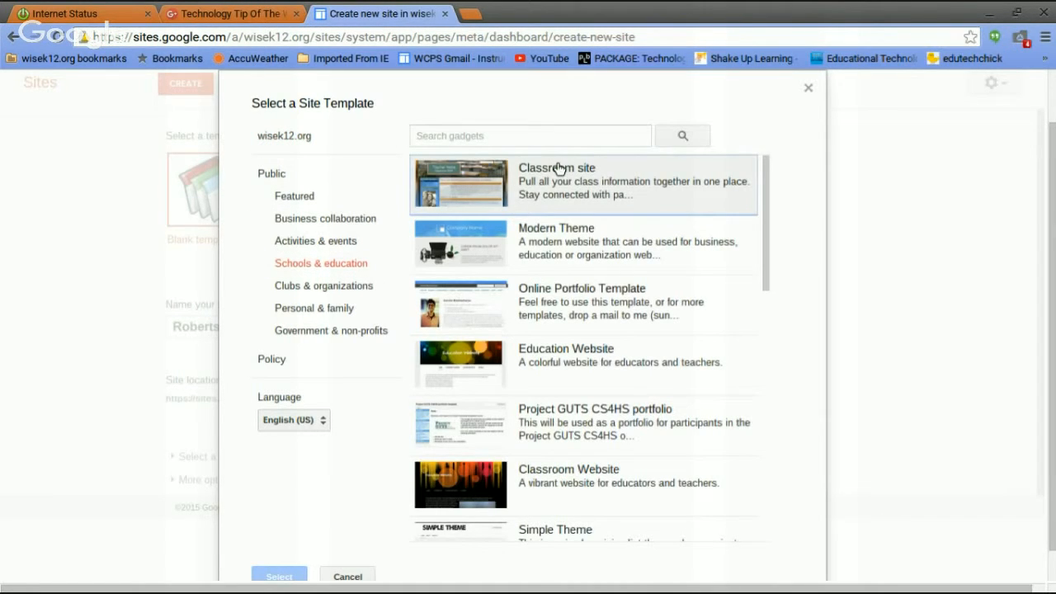
{"action": "left_click", "coordinate": [489, 189]}
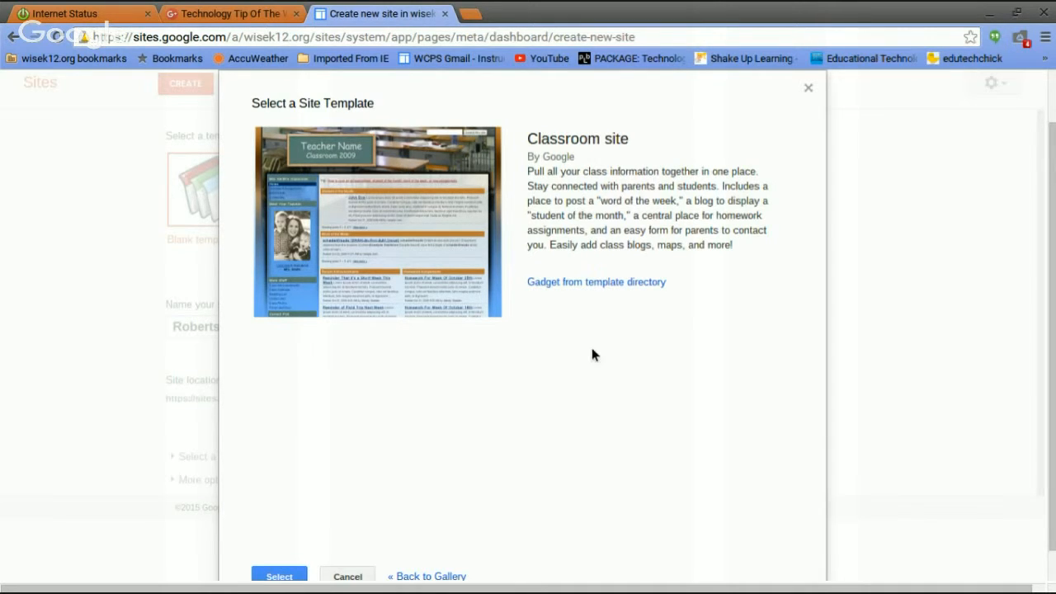
{"action": "left_click", "coordinate": [278, 575]}
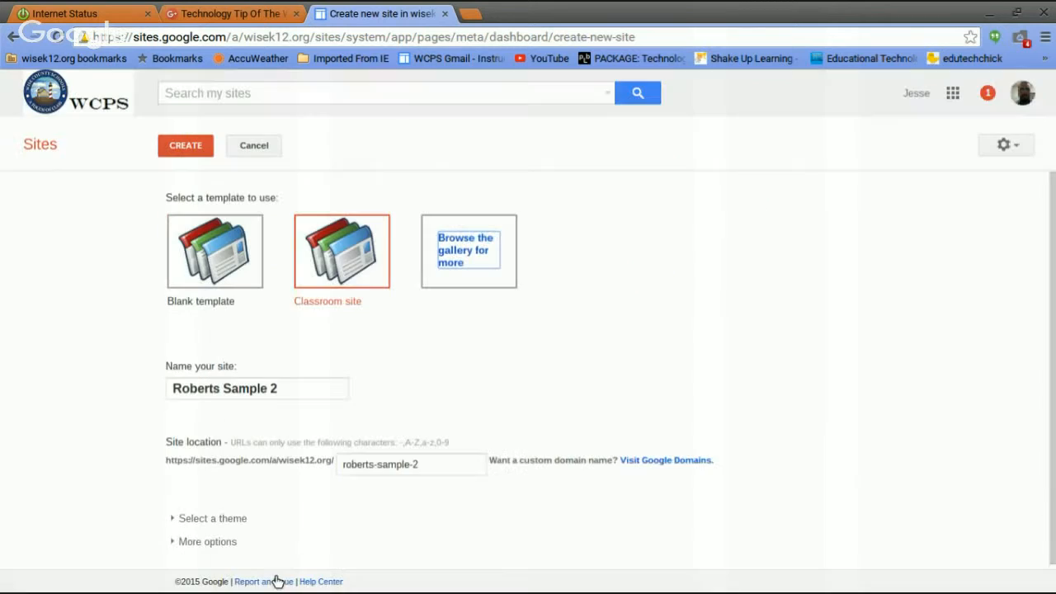
{"action": "left_click", "coordinate": [353, 246]}
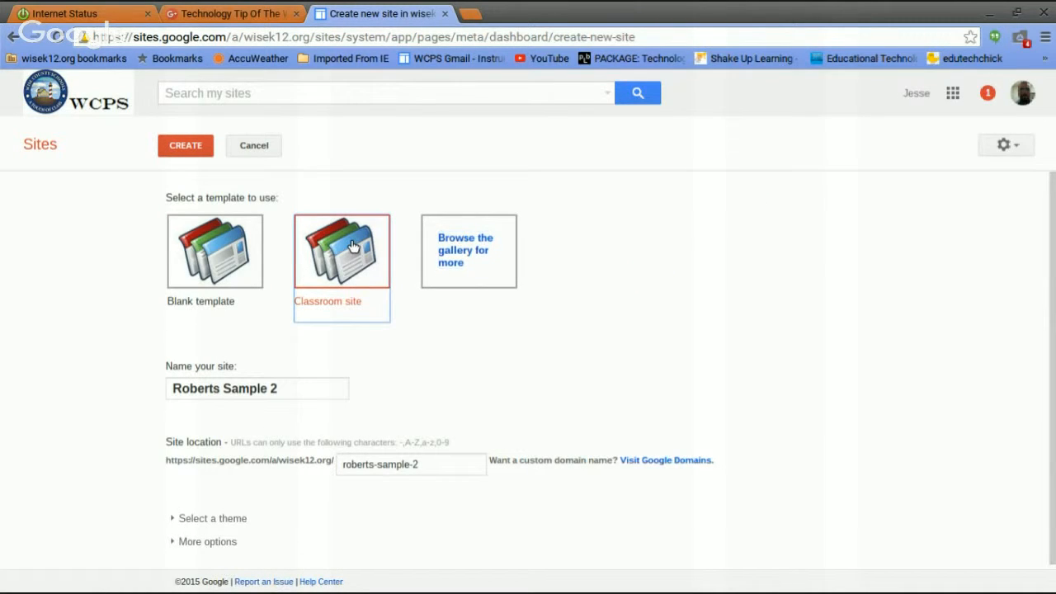
{"action": "left_click", "coordinate": [188, 147]}
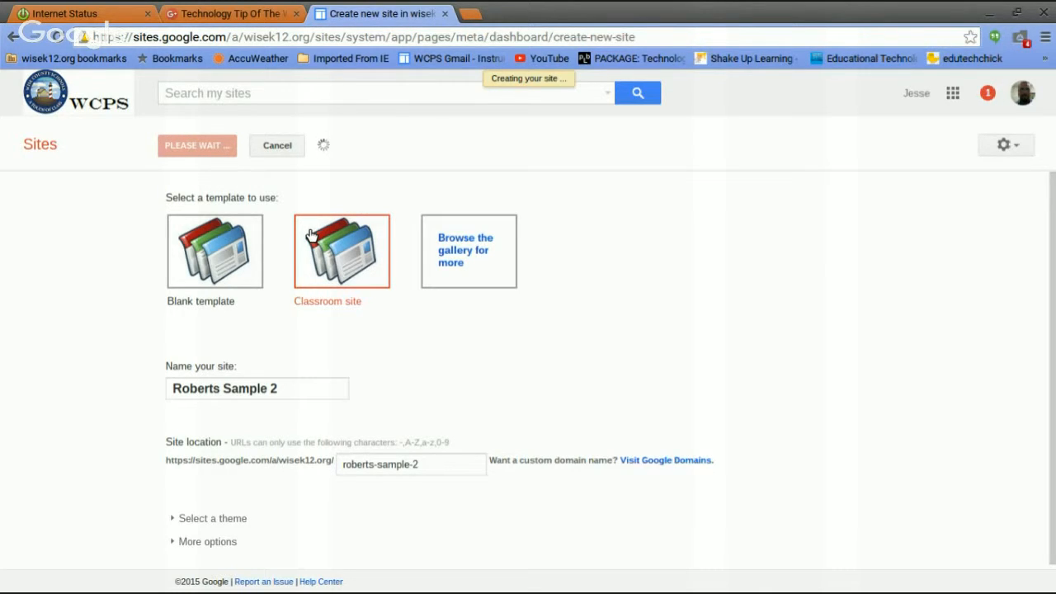
{"action": "left_click", "coordinate": [326, 249]}
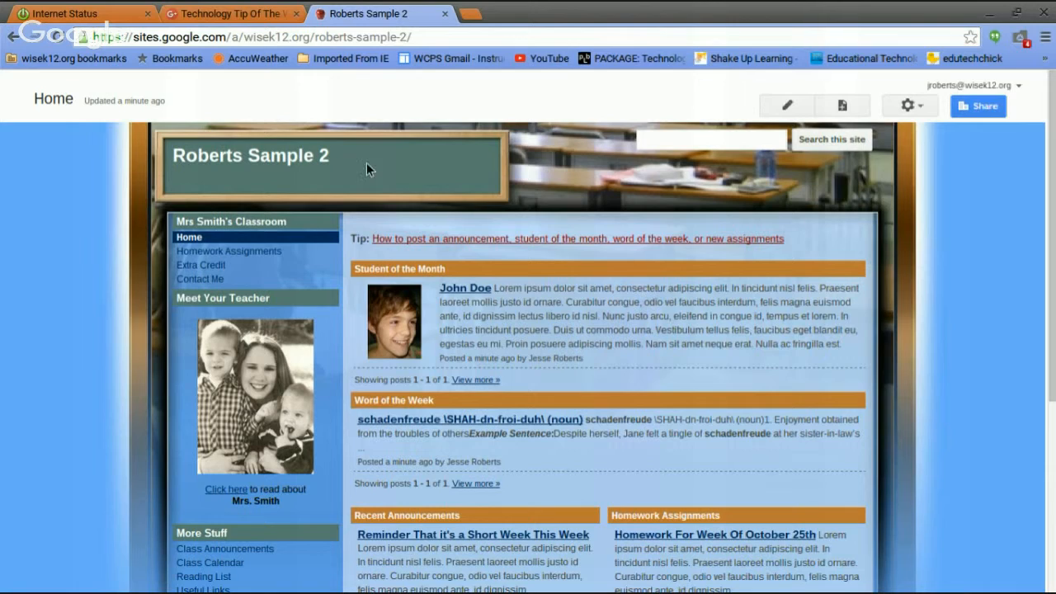
View the new site's Home page in edit mode and its page-creation form, leaving both without changes.
{"action": "left_click", "coordinate": [788, 106]}
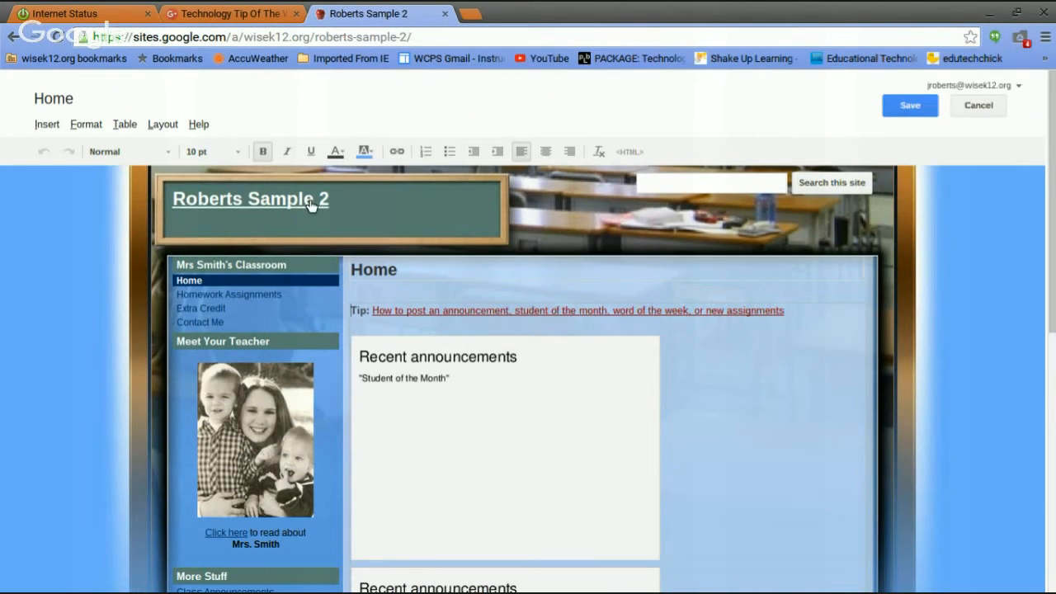
{"action": "left_click", "coordinate": [979, 106]}
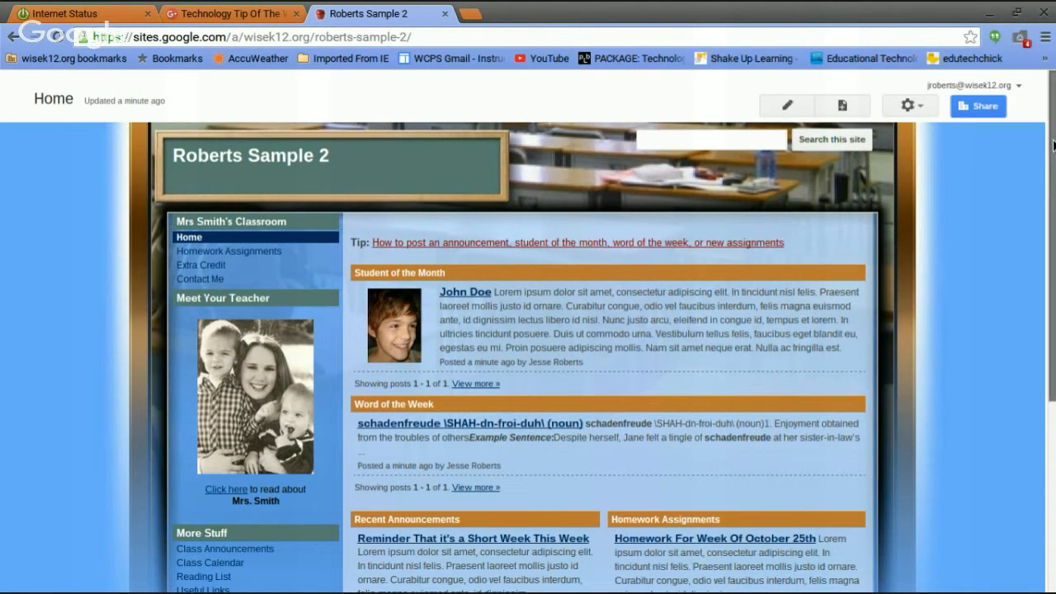
{"action": "mouse_move", "coordinate": [1049, 146]}
{"action": "left_mouse_down"}
{"action": "mouse_move", "coordinate": [1053, 231]}
{"action": "mouse_move", "coordinate": [1050, 132]}
{"action": "left_mouse_up"}
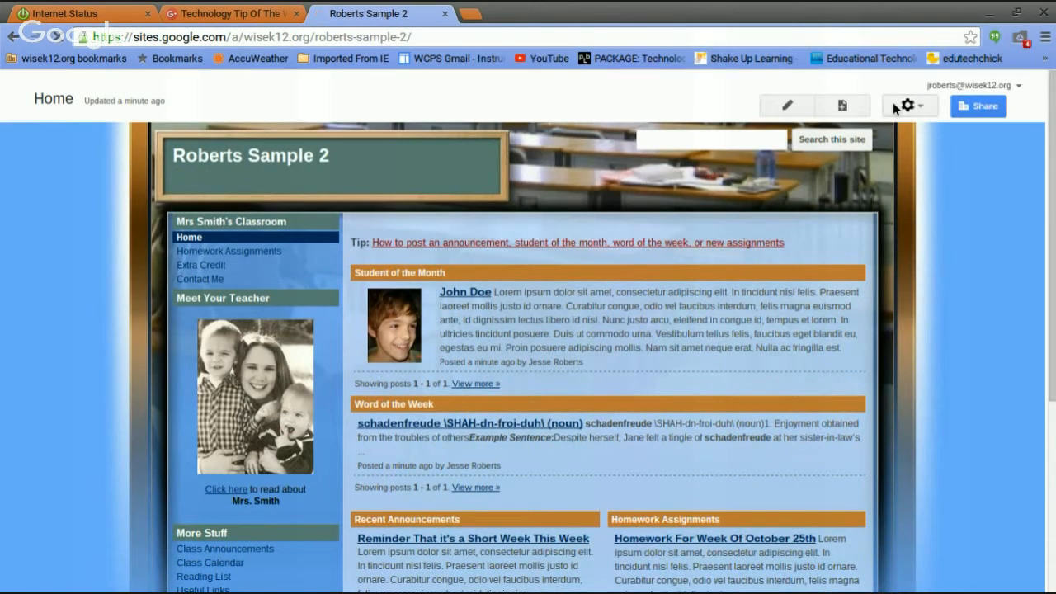
{"action": "left_click", "coordinate": [841, 107]}
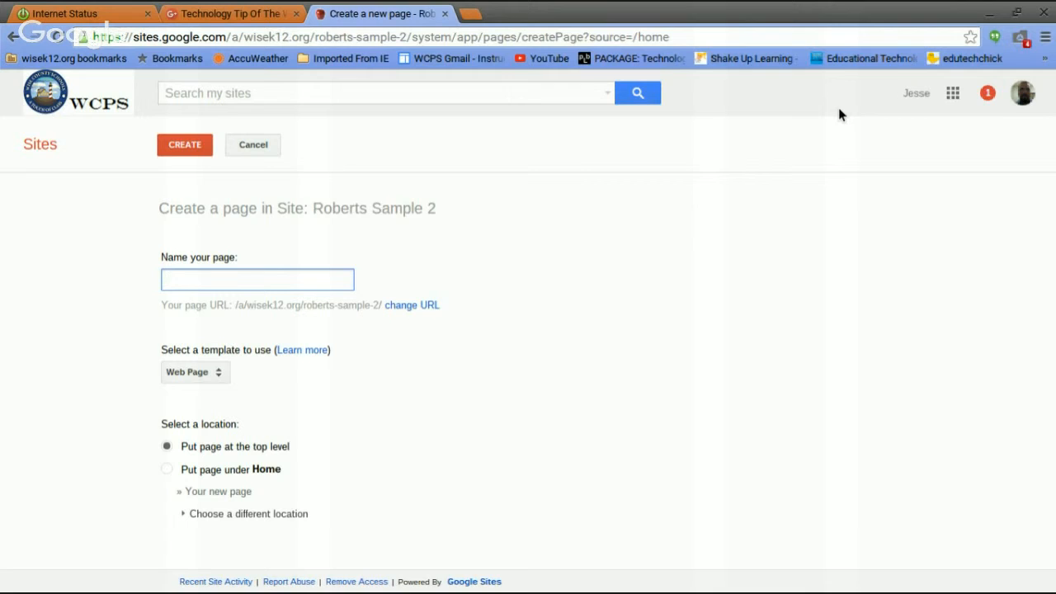
{"action": "left_click", "coordinate": [241, 146]}
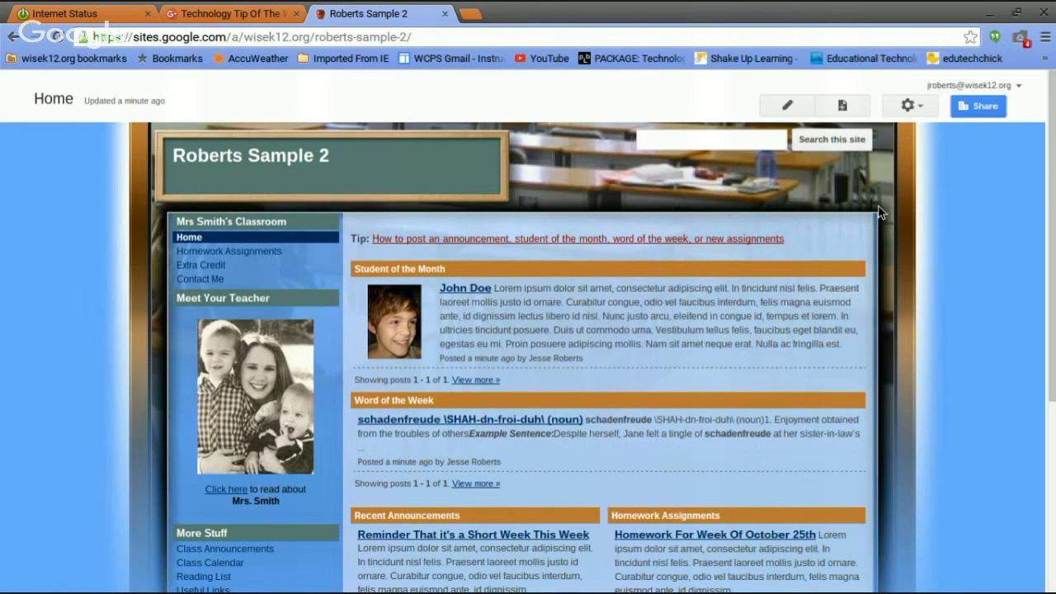
Look over the announcement, homework and sidebar sections on the classroom site's Home page.
{"action": "scroll", "coordinate": [240, 143], "scroll_direction": "down", "scroll_amount": 1}
{"action": "scroll", "coordinate": [528, 330], "scroll_direction": "down", "scroll_amount": 3}
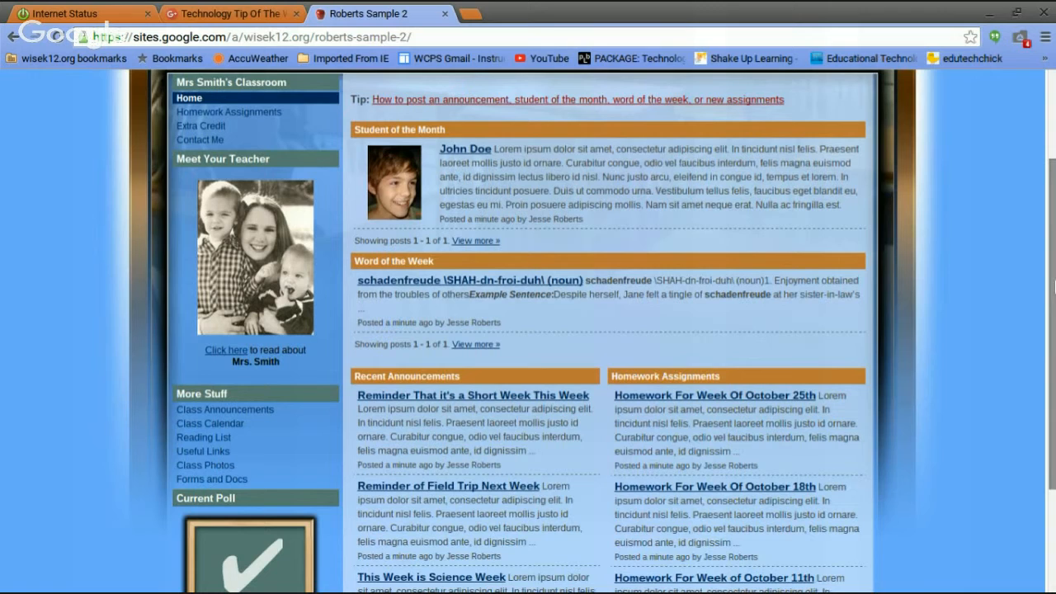
{"action": "scroll", "coordinate": [528, 330], "scroll_direction": "up", "scroll_amount": 3}
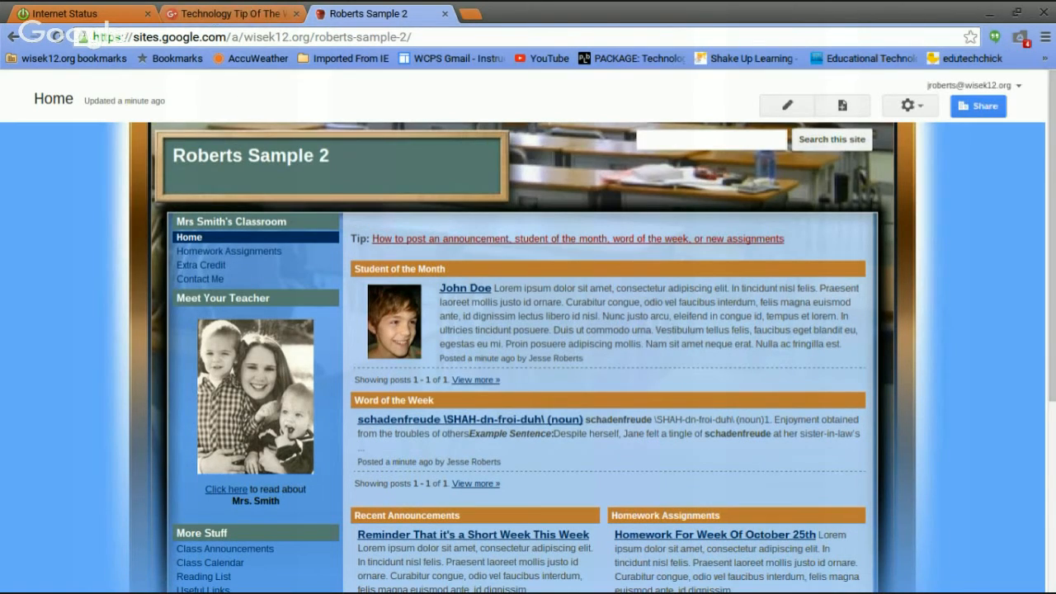